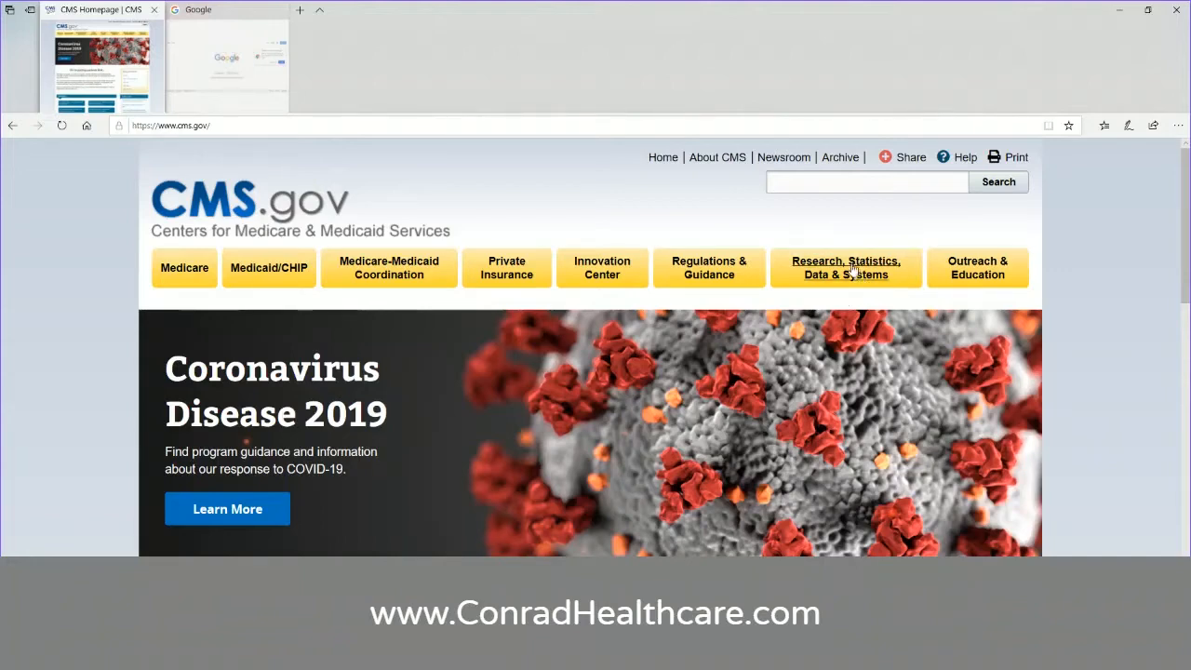
Open the Medicare Provider Utilization and Payment Data page from the Research, Statistics, Data & Systems section
click(851, 266)
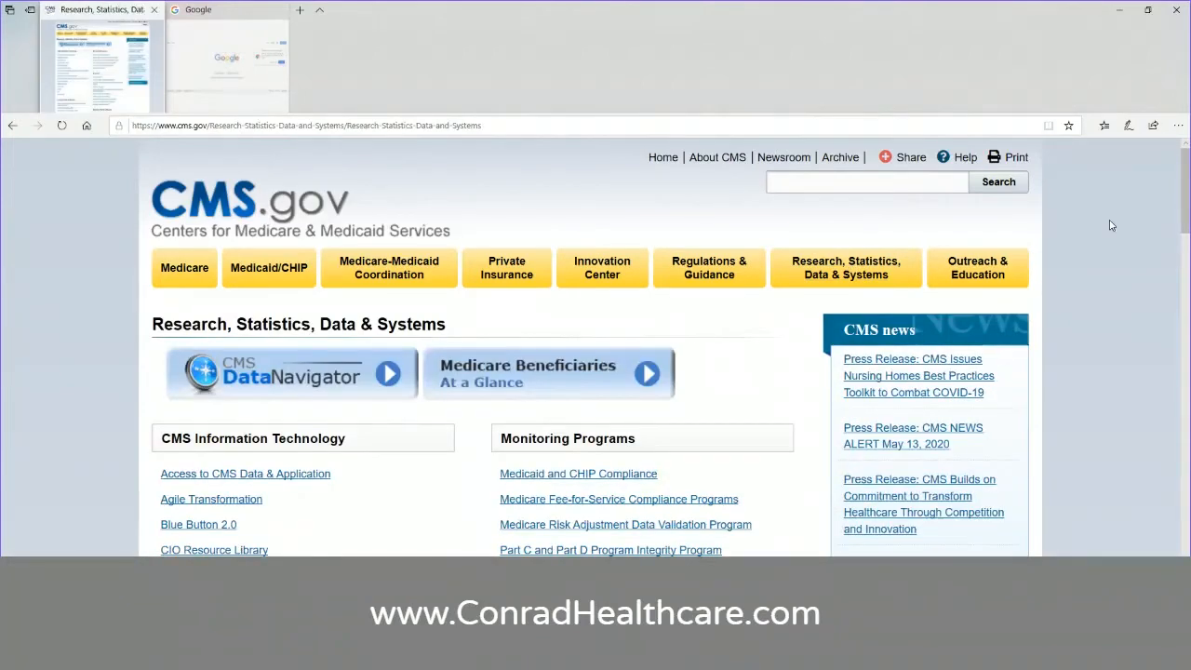
scroll(1188, 185, down, 4)
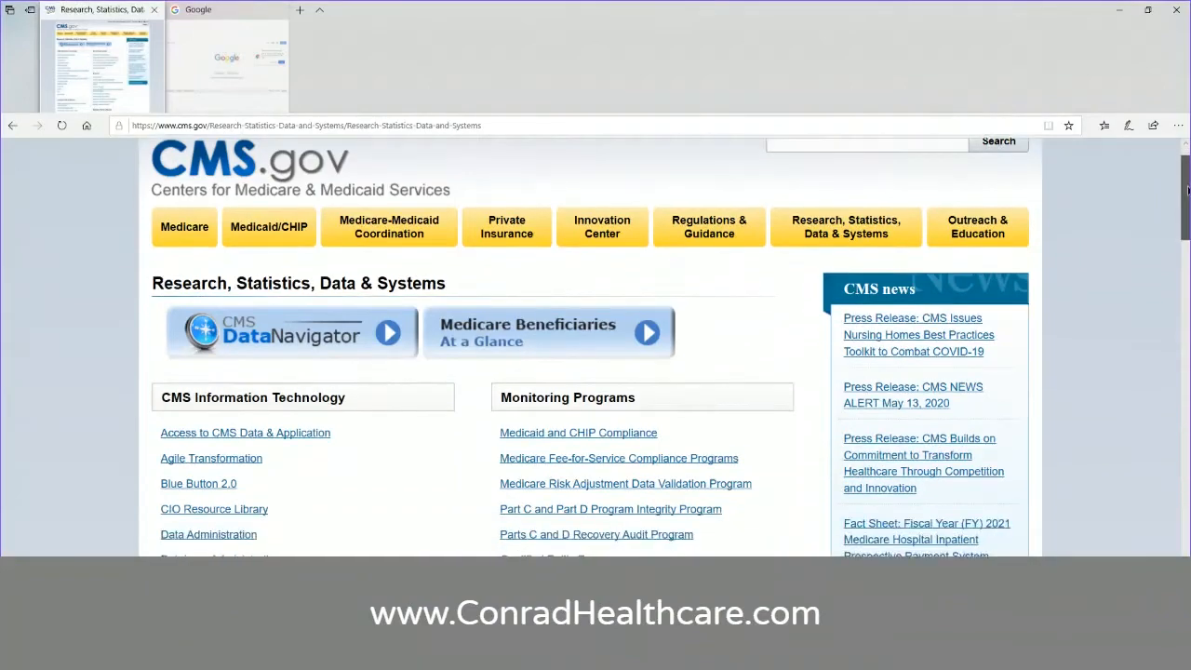
scroll(595, 348, down, 4)
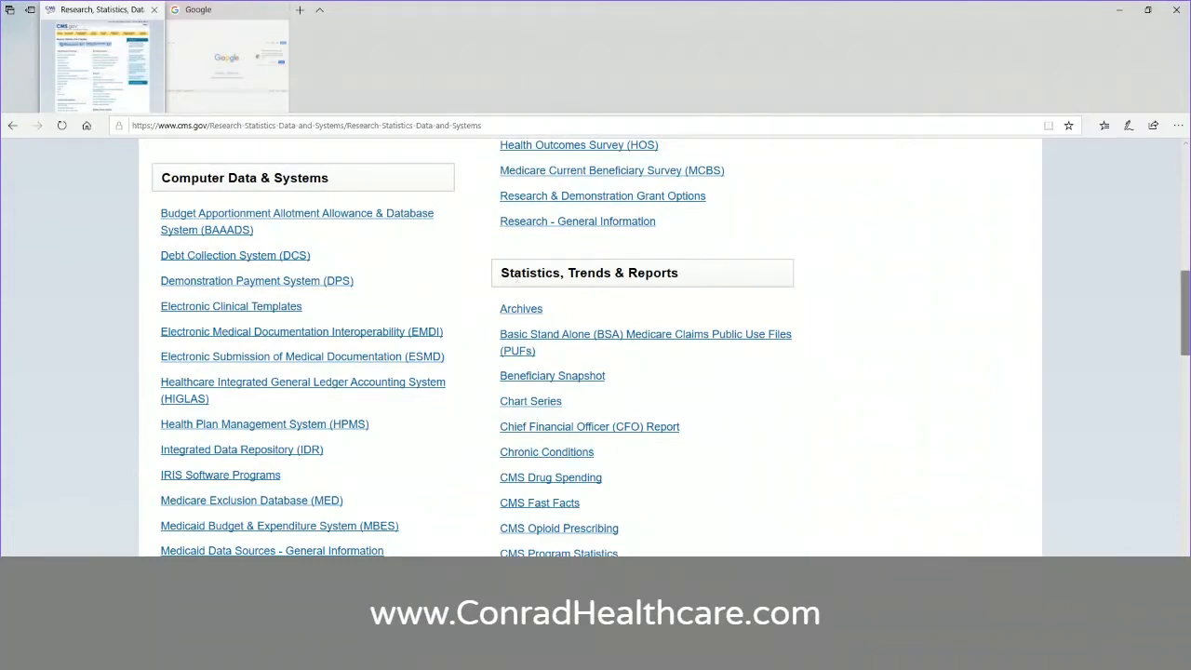
scroll(1184, 316, down, 1)
scroll(596, 348, down, 6)
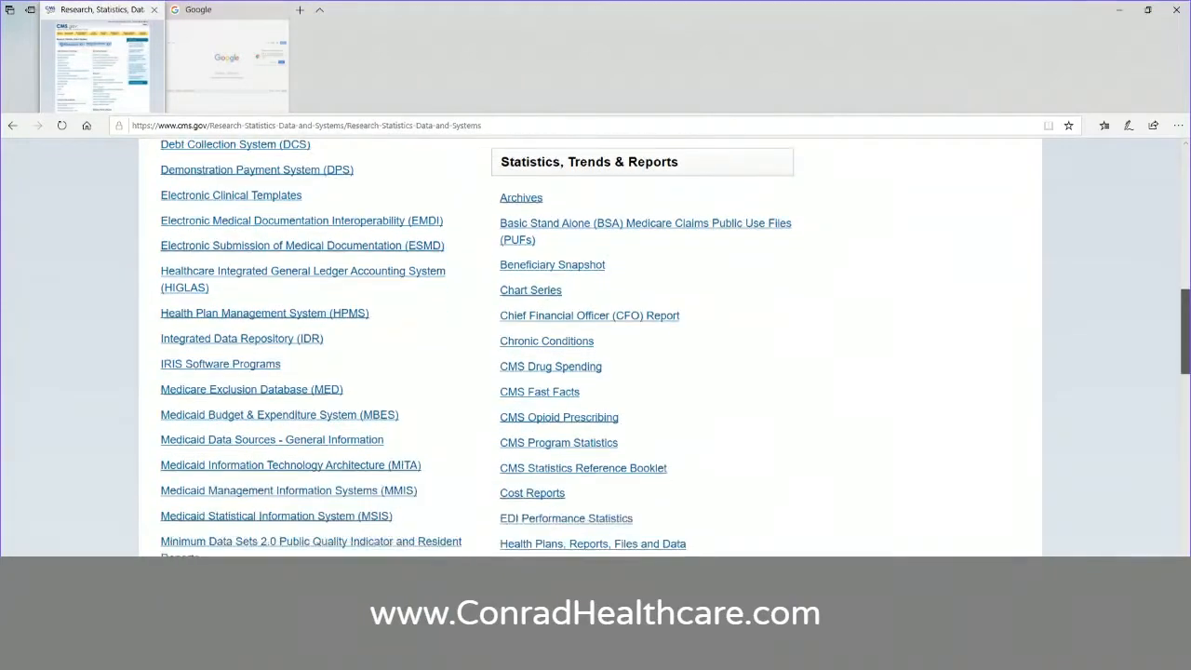
scroll(595, 348, down, 1)
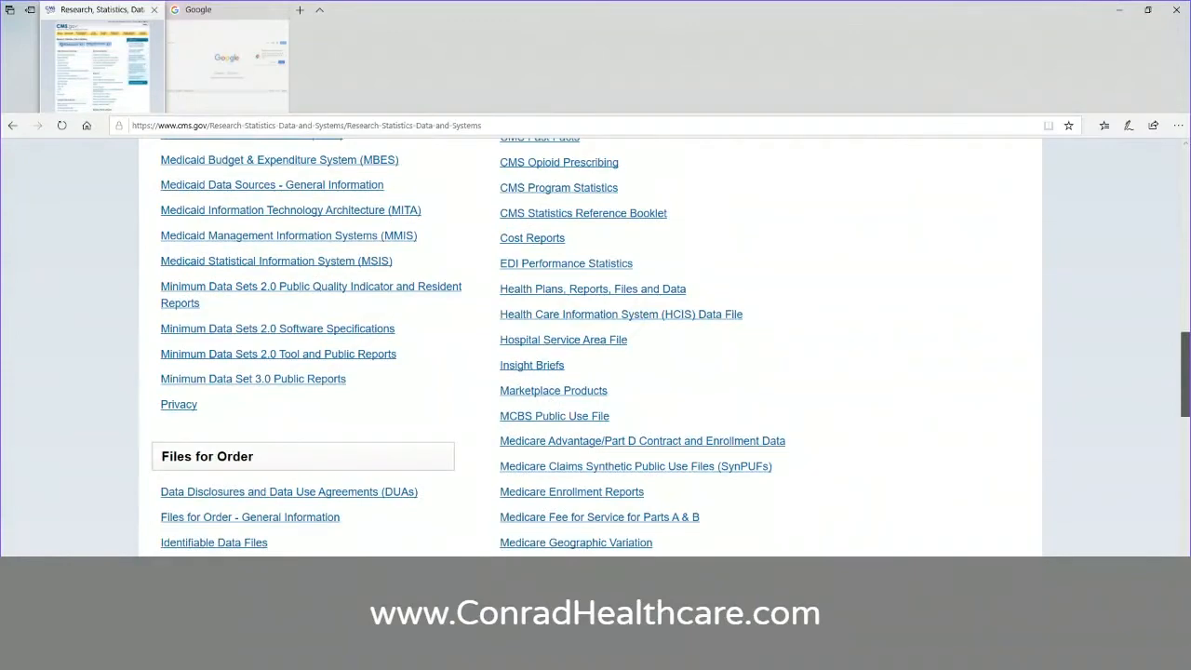
scroll(595, 348, down, 3)
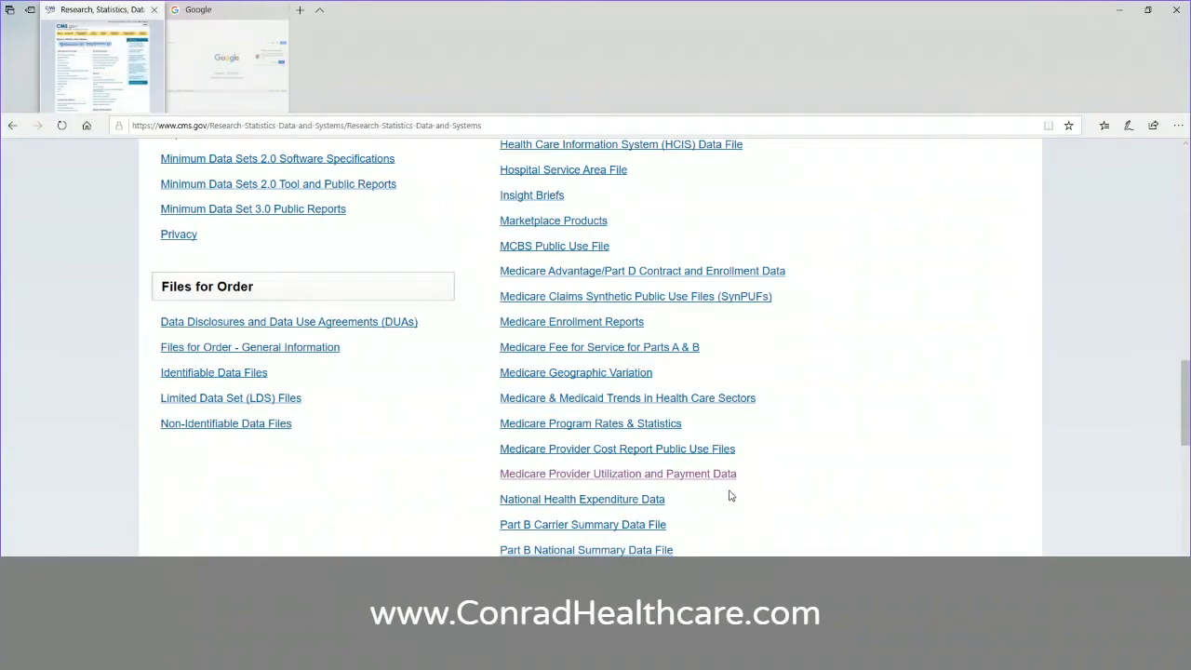
click(683, 476)
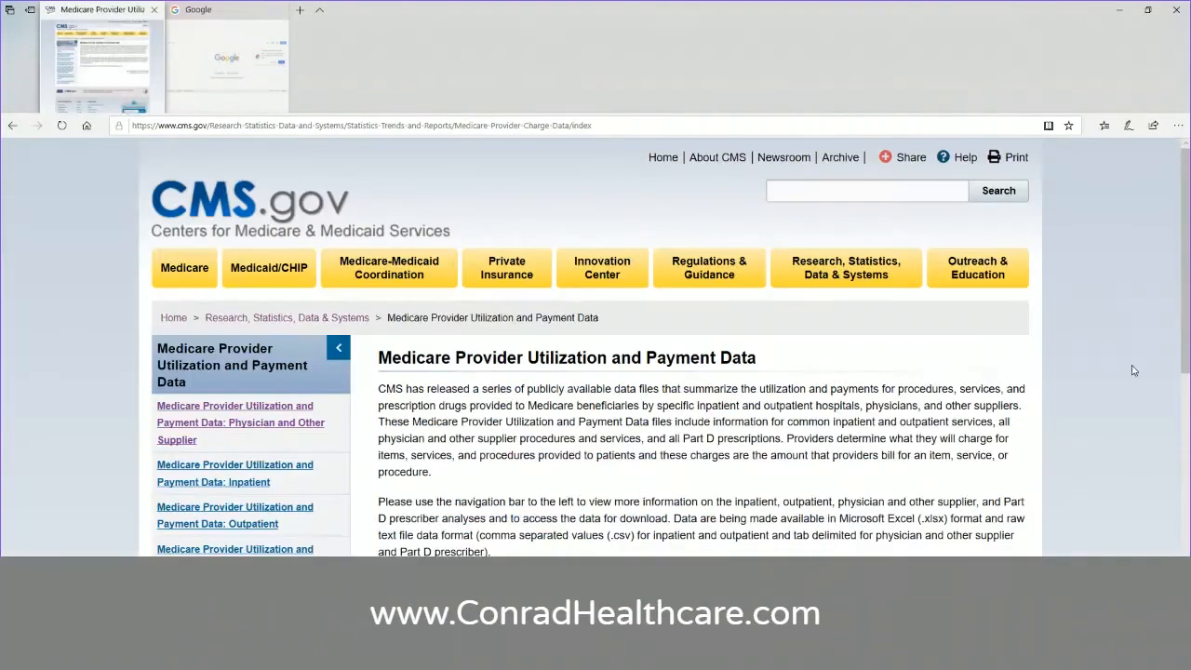
Go to the Physician and Other Supplier data and open its CY 2017 page
scroll(1188, 324, down, 1)
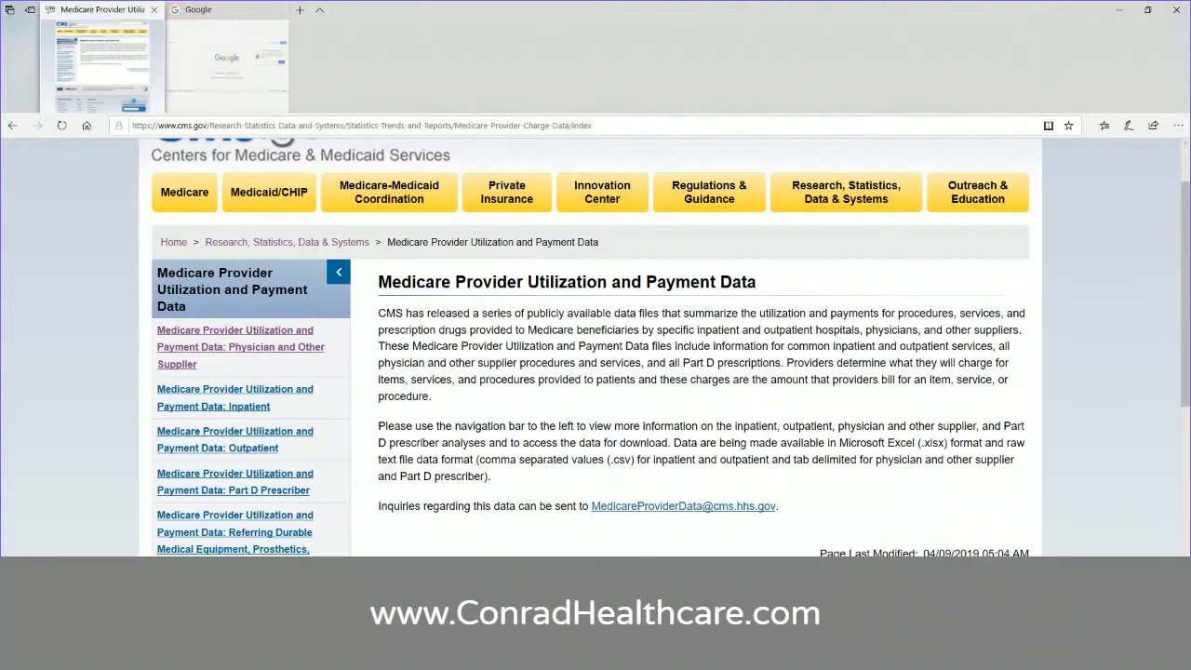
click(264, 350)
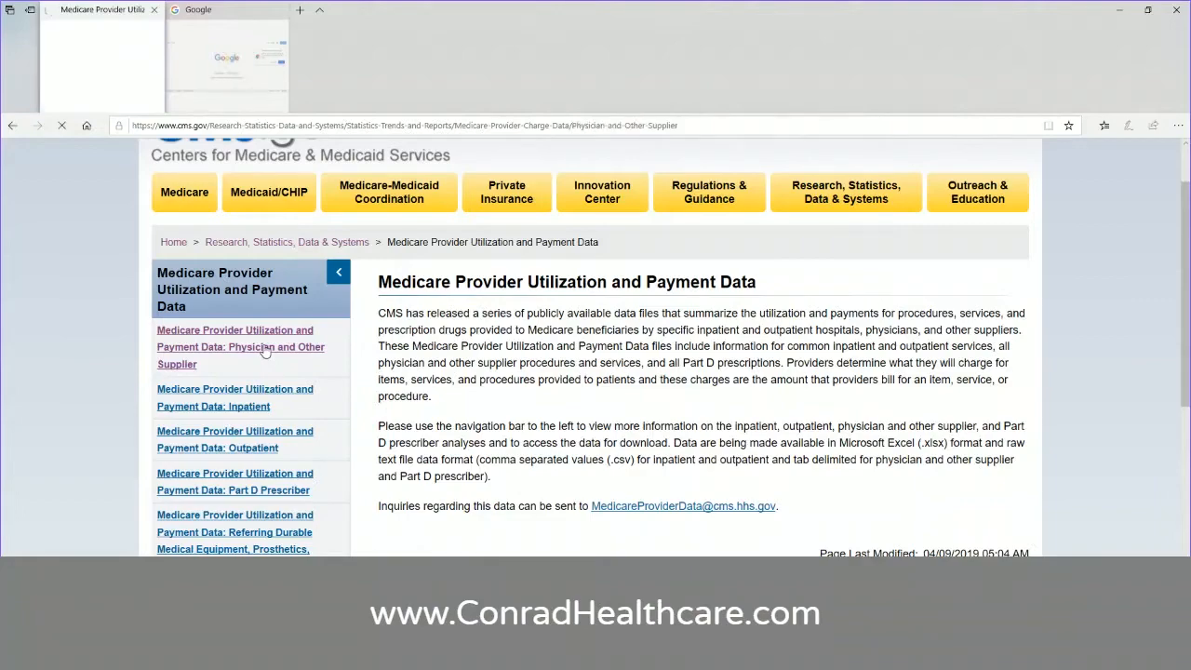
scroll(1184, 242, down, 2)
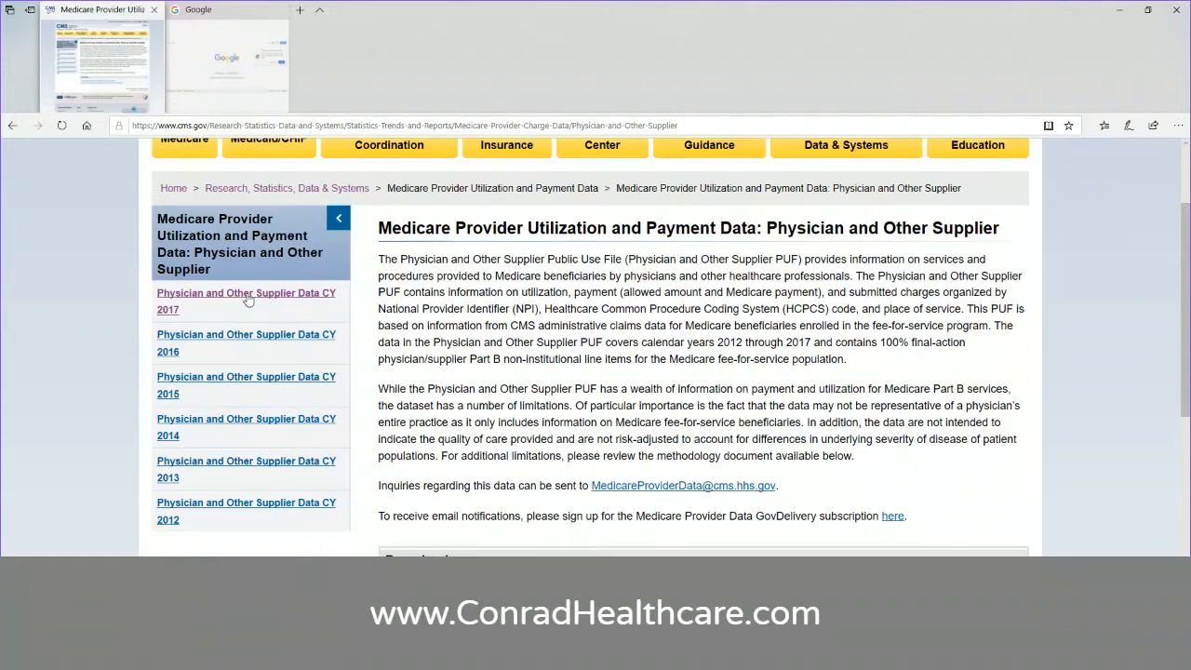
click(247, 300)
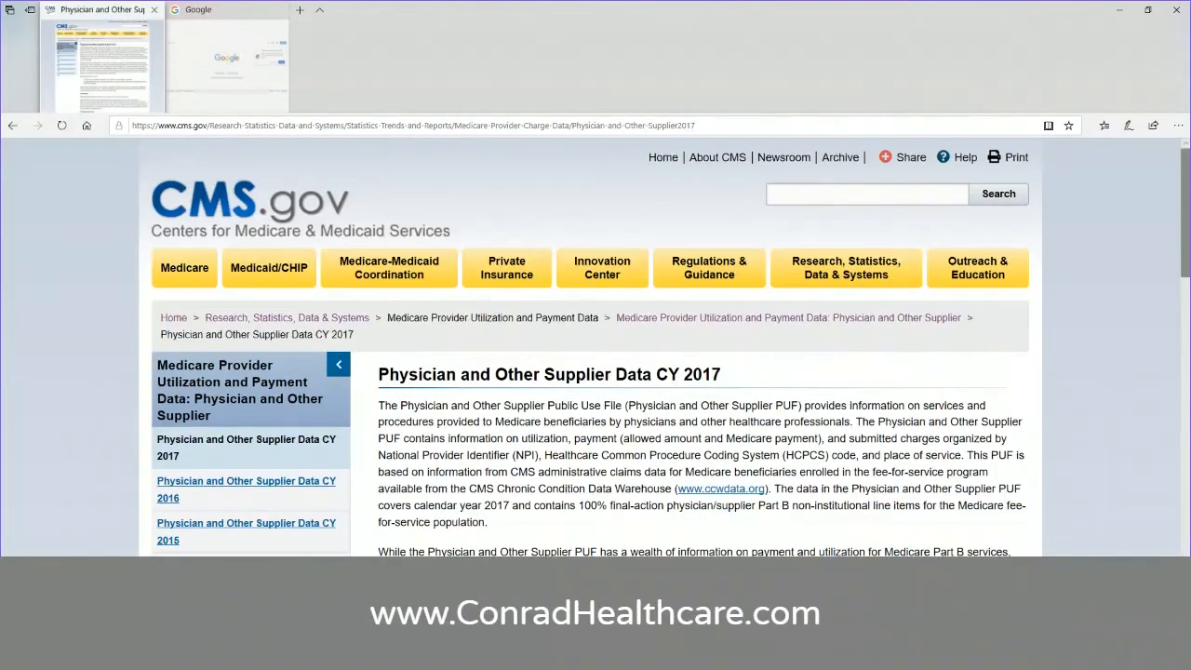
Open the Medicare Physician and Other Supplier PUF, CY2017, Interactive Dataset from the Detailed Data section
scroll(1187, 261, down, 2)
scroll(1187, 260, down, 3)
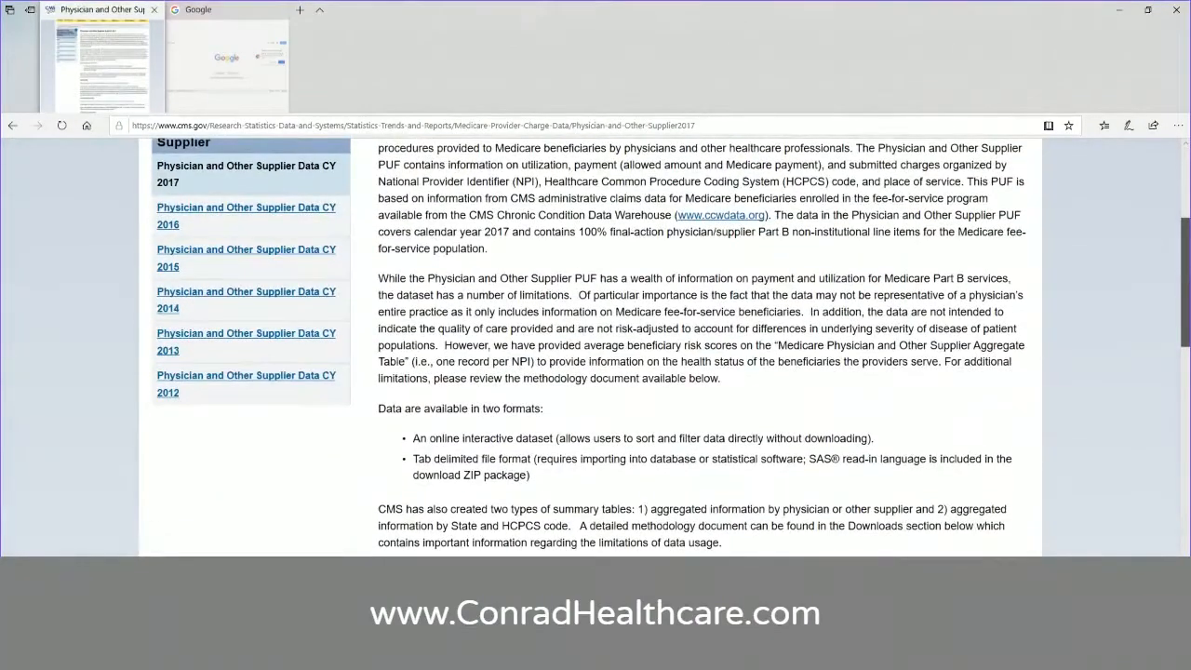
scroll(1083, 330, down, 3)
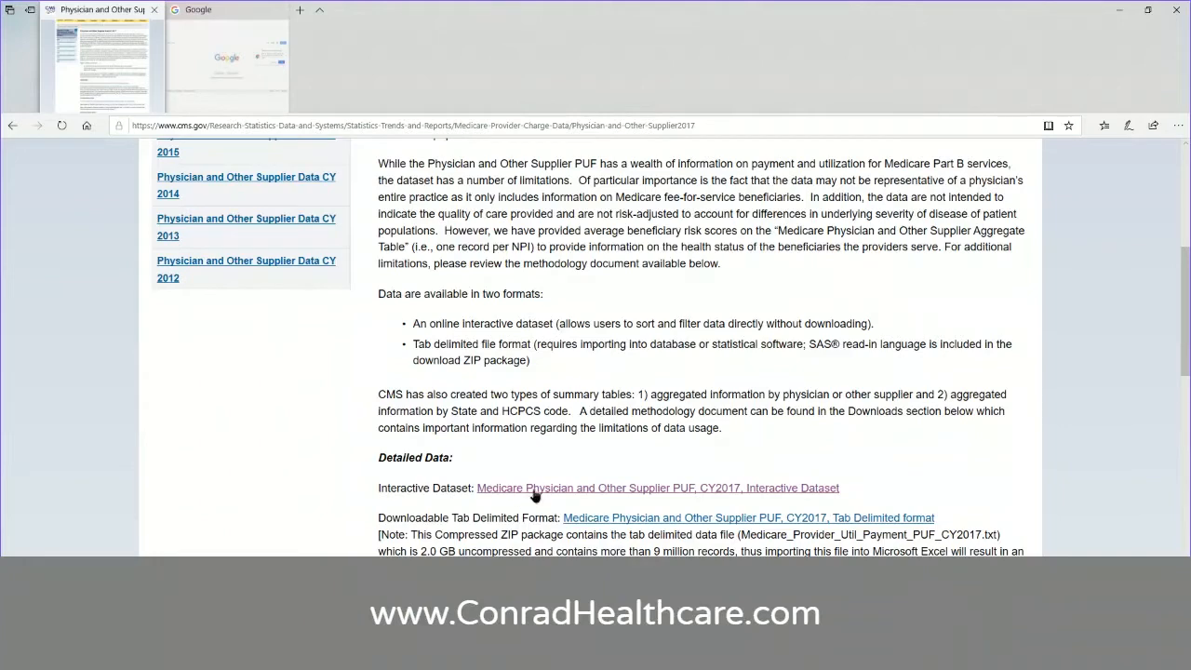
click(544, 489)
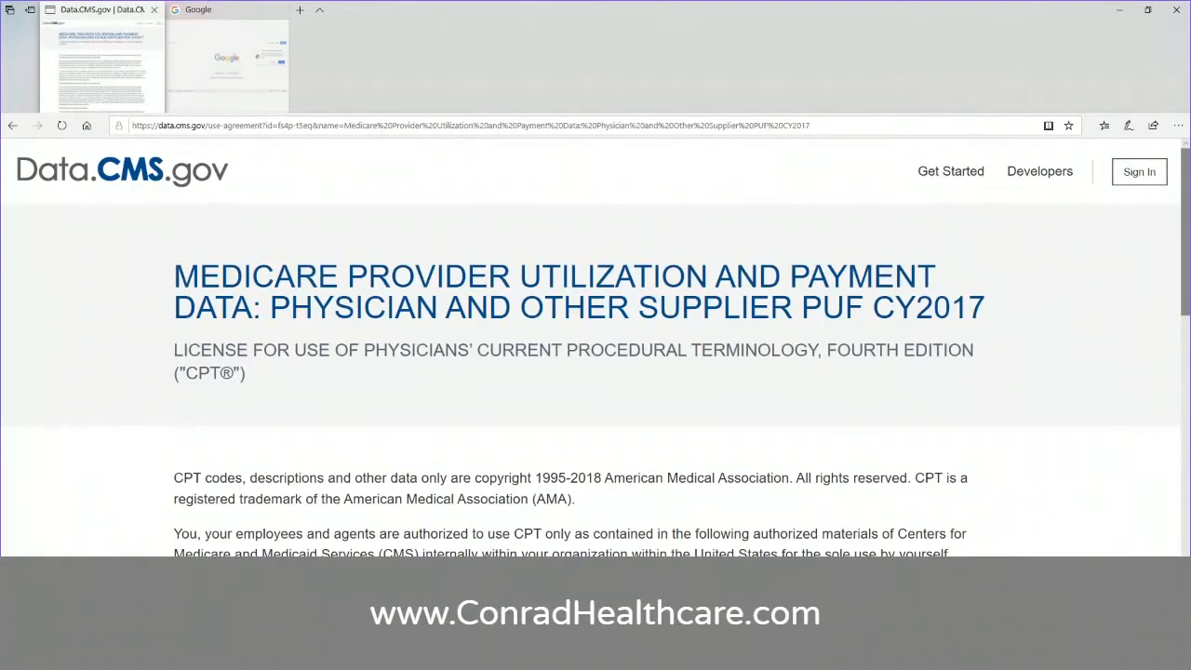
Search Google for "CMS physician PUF data set" in the other open browser page
click(251, 17)
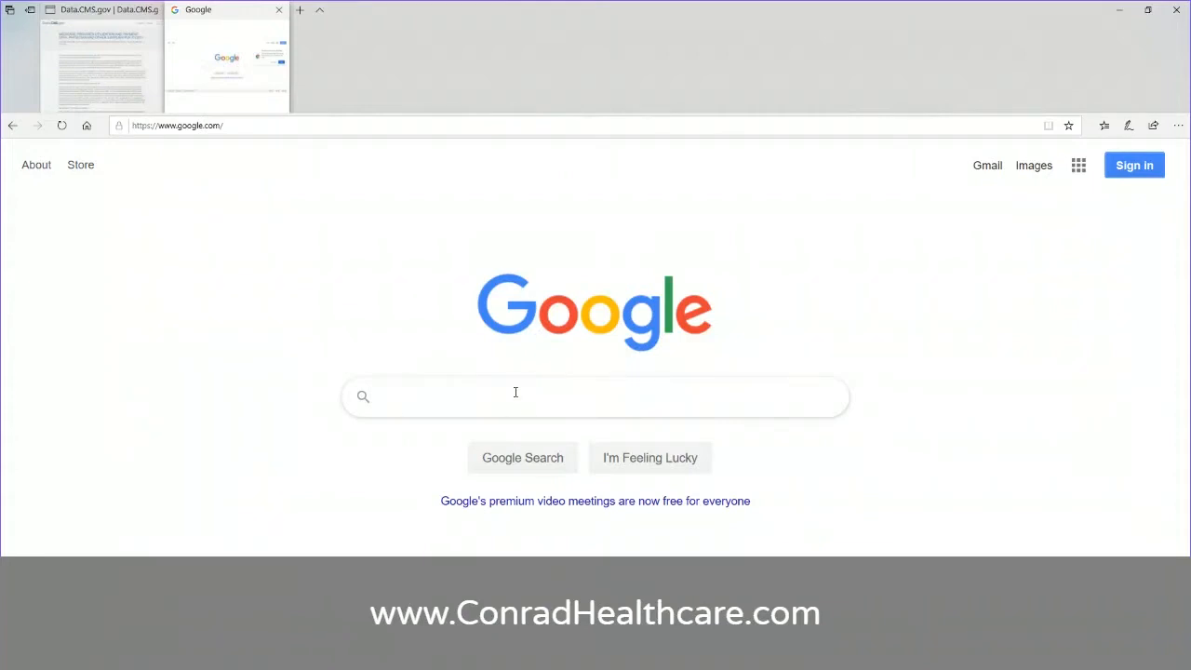
click(515, 392)
text(CMS )
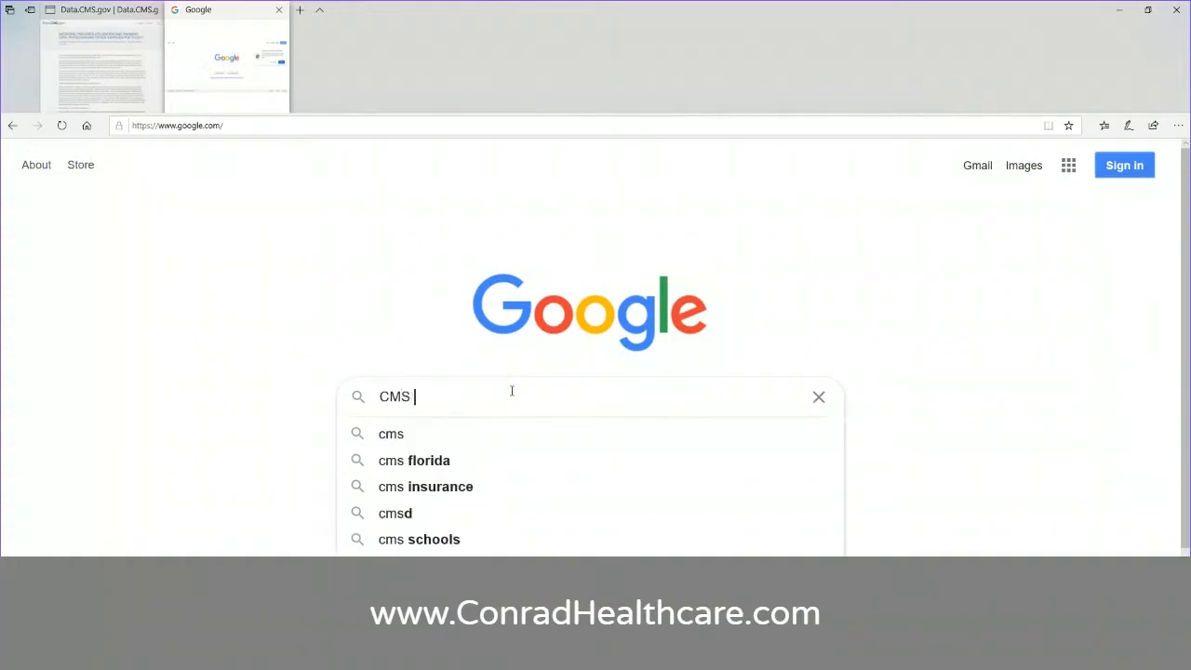
text(phy)
key(BackSpace)
text(hy)
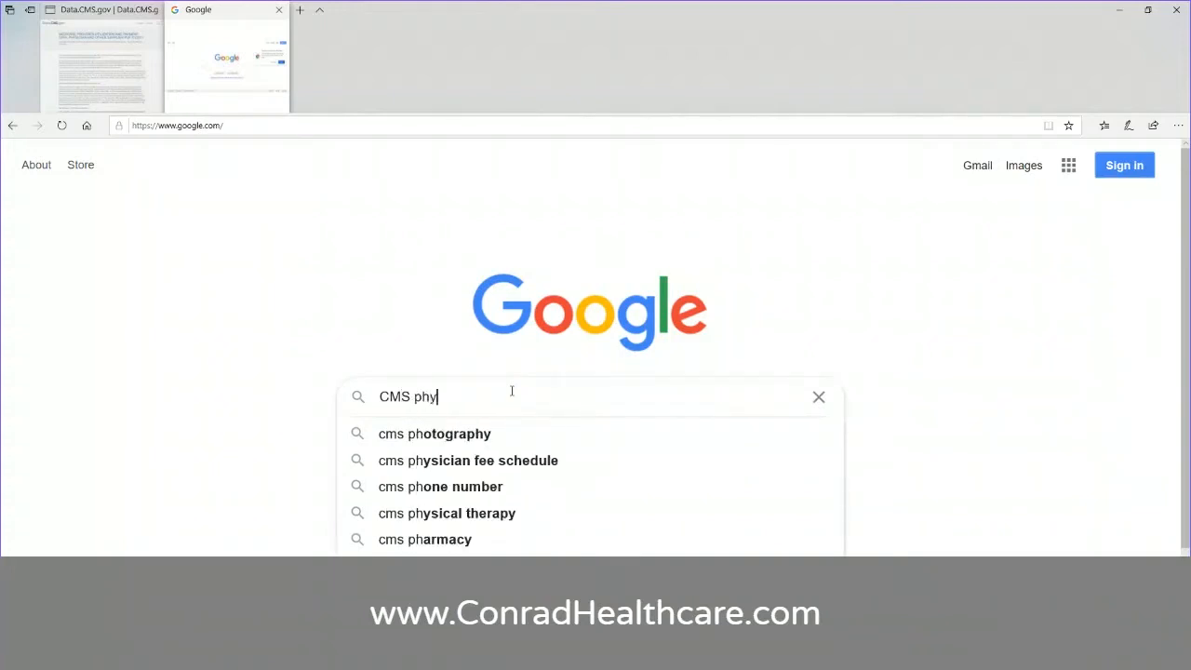
text(sician )
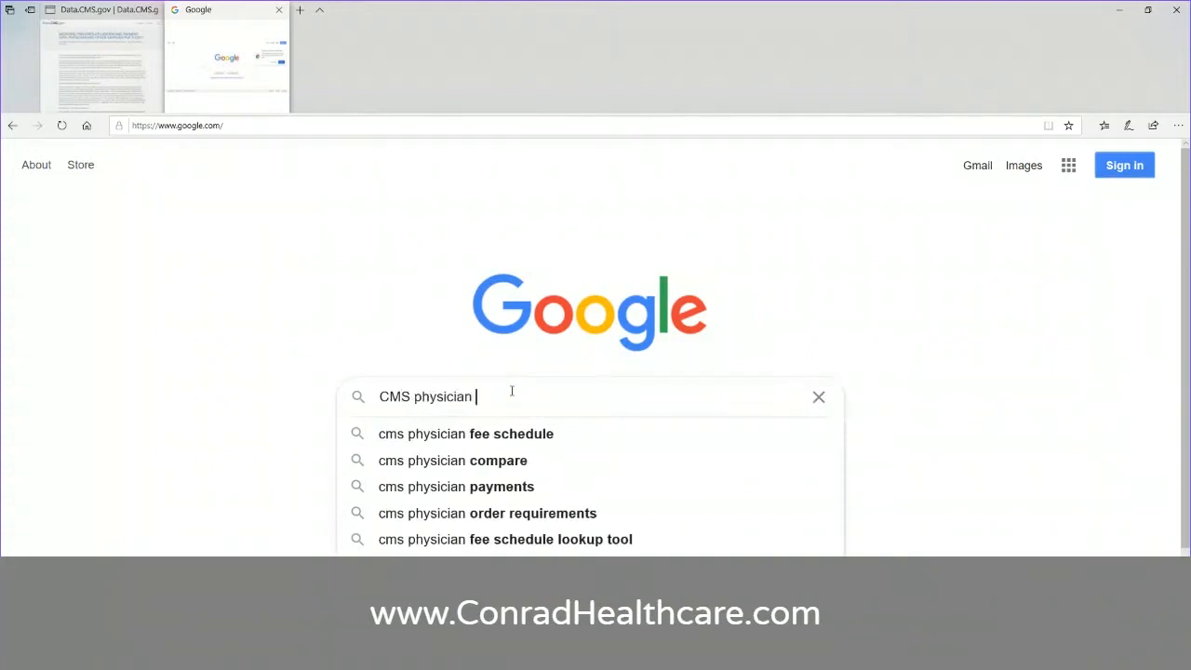
text(PUF data set)
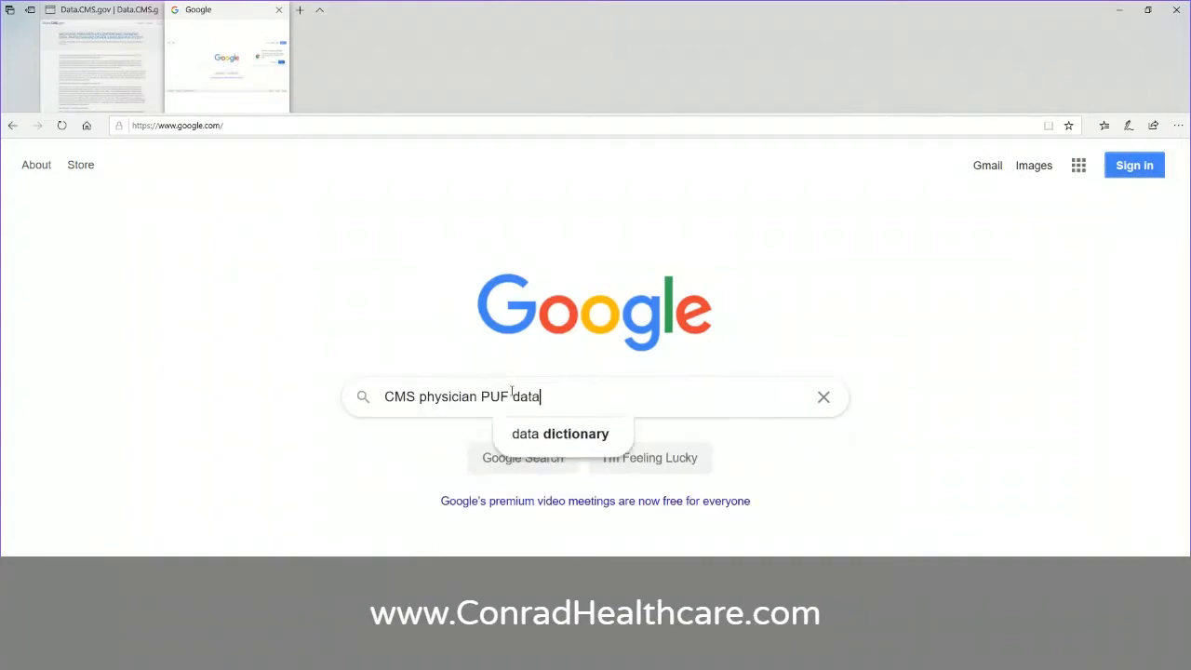
key(Return)
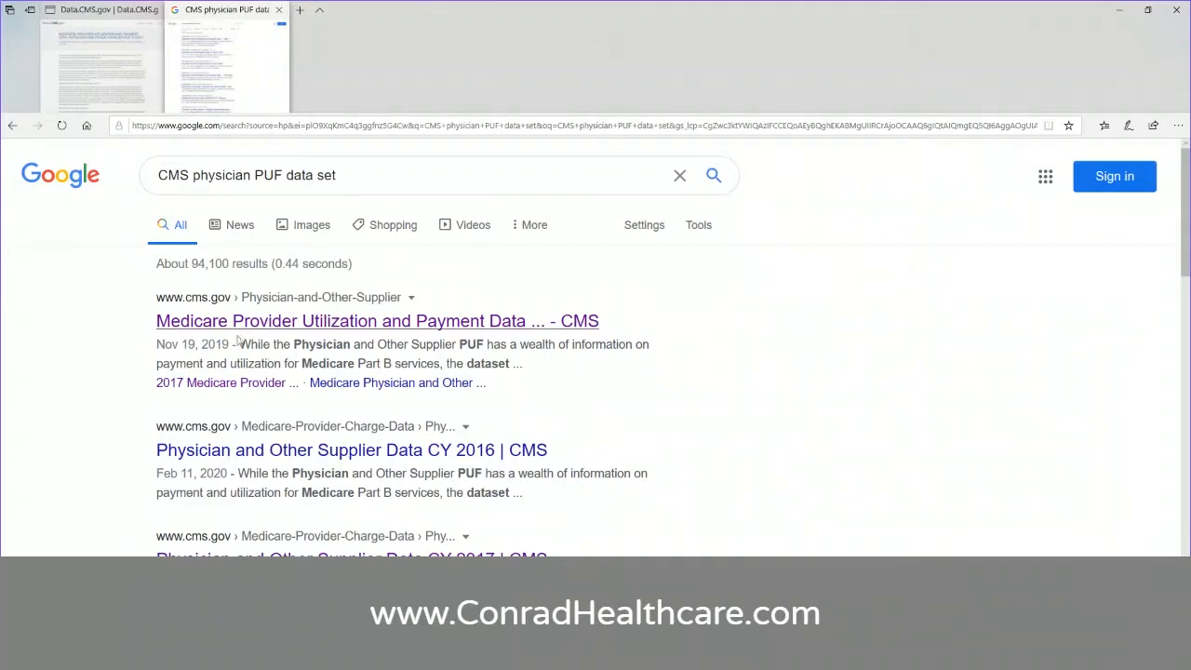
Return to the Data.CMS.gov use agreement and accept the CPT license terms for the CY2017 dataset
click(119, 34)
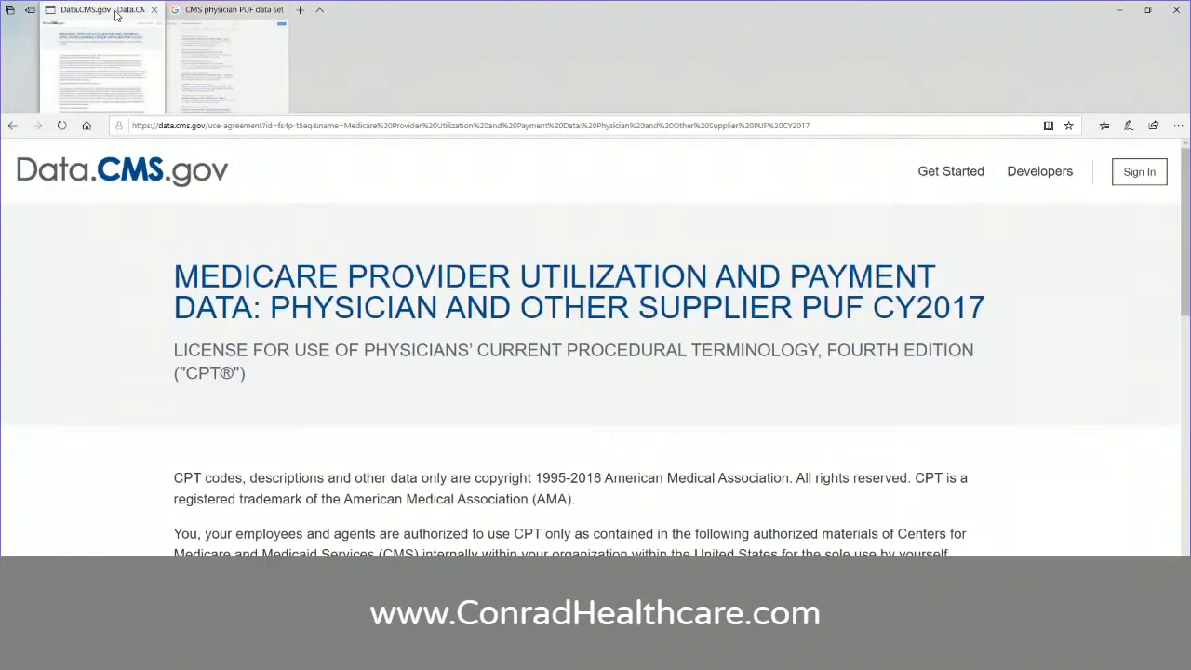
drag(1187, 253, 1188, 526)
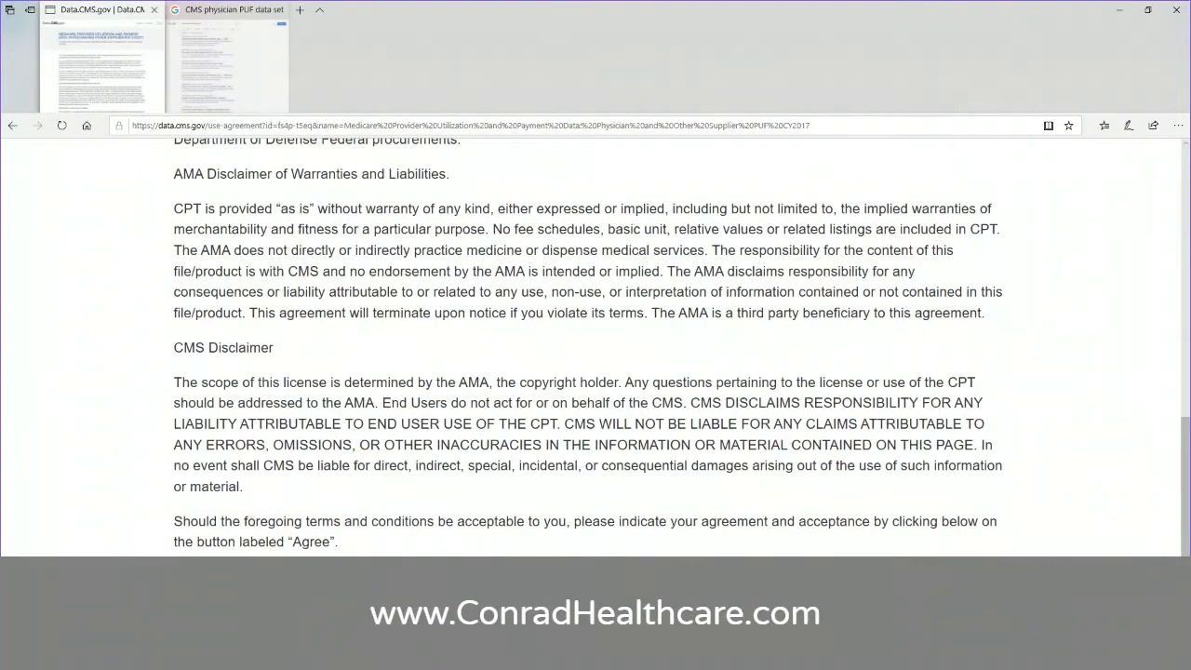
click(588, 586)
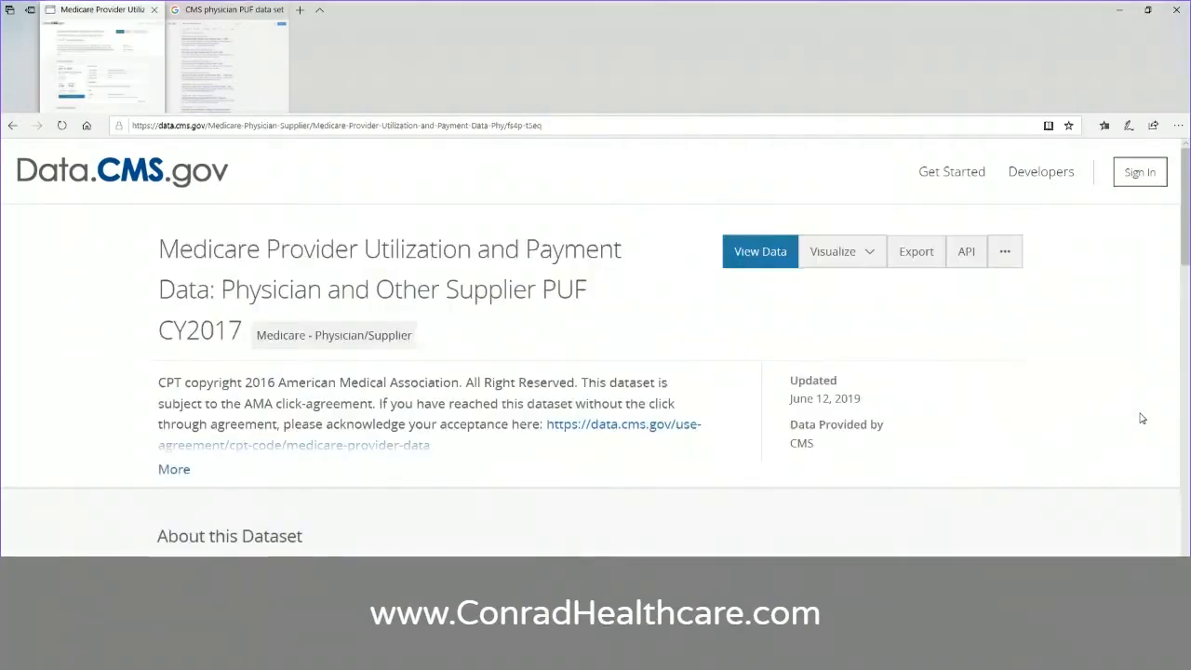
Review the dataset's overview and expand the Columns in this Dataset list to show all columns
scroll(1187, 282, down, 1)
scroll(1187, 282, down, 5)
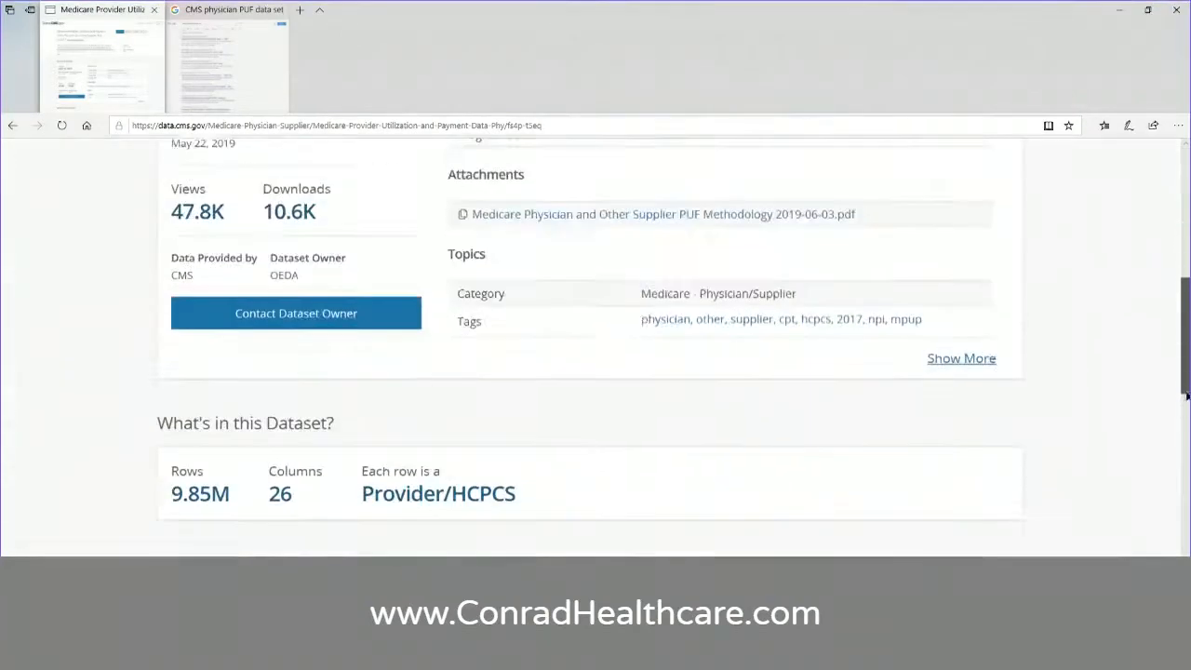
scroll(1187, 282, up, 5)
scroll(1187, 282, down, 5)
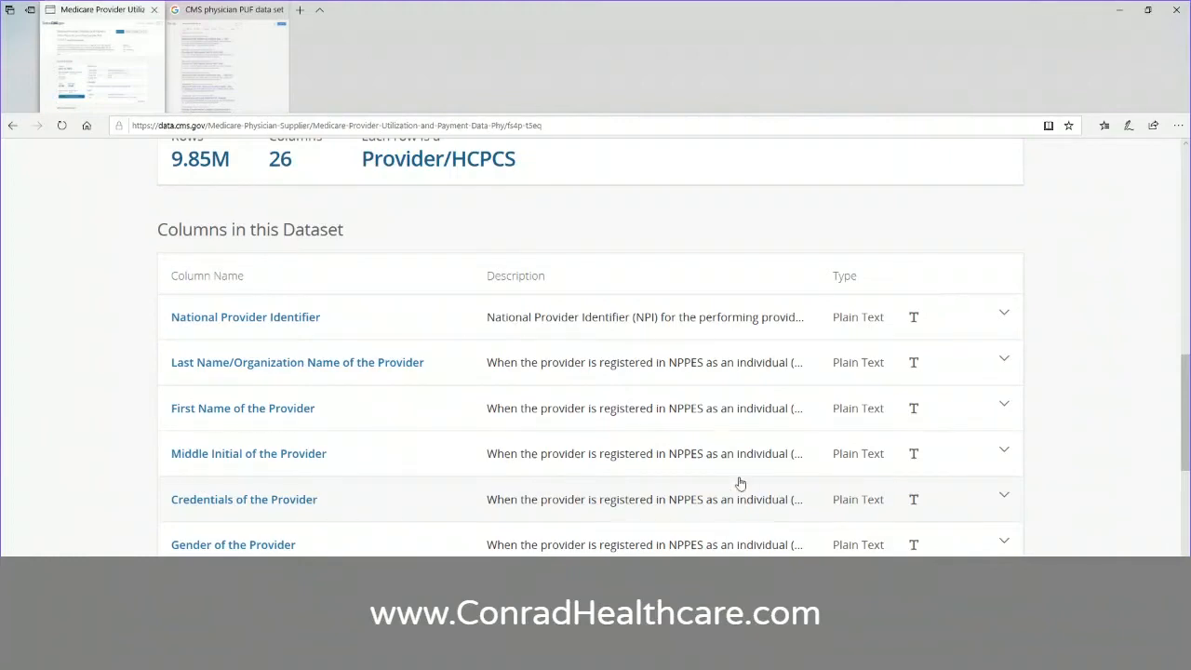
scroll(1185, 409, down, 2)
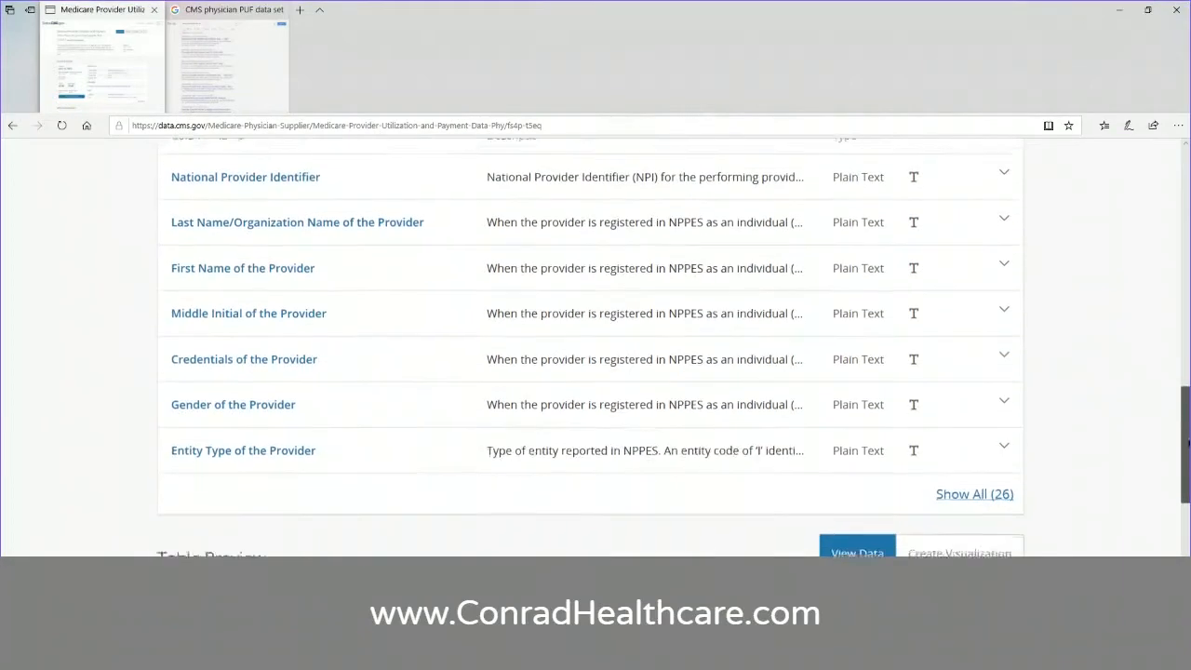
click(968, 491)
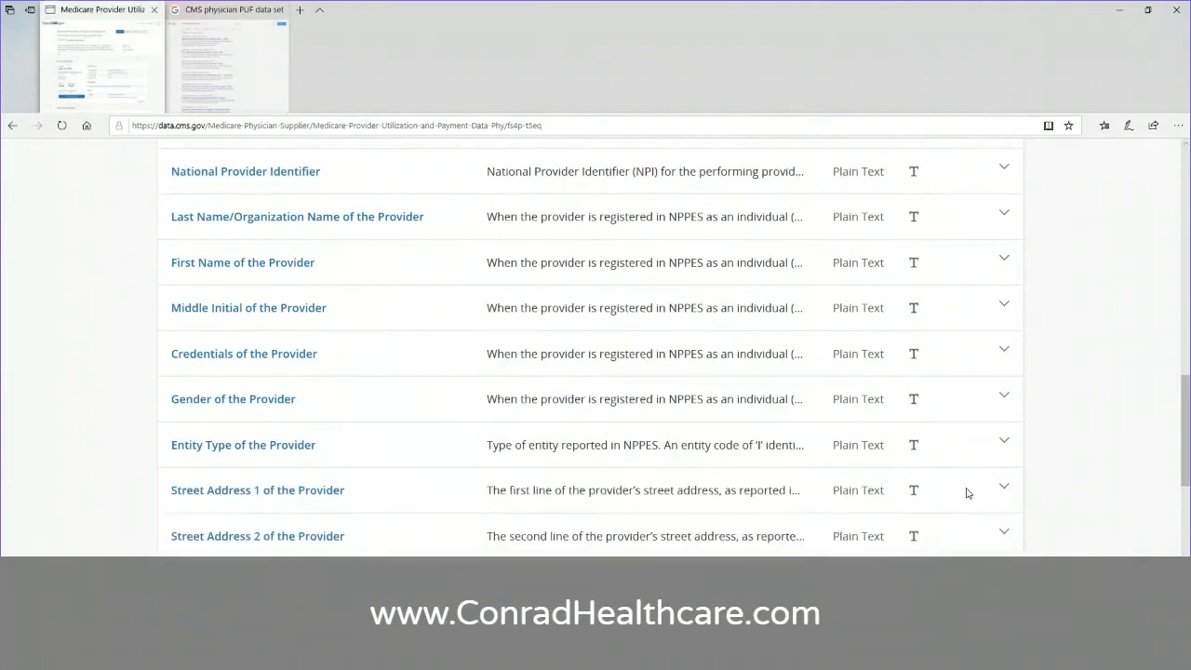
Examine the full column list, from the provider details to the HCPCS, service count and payment amount fields, and return to the dataset heading
scroll(1185, 372, down, 3)
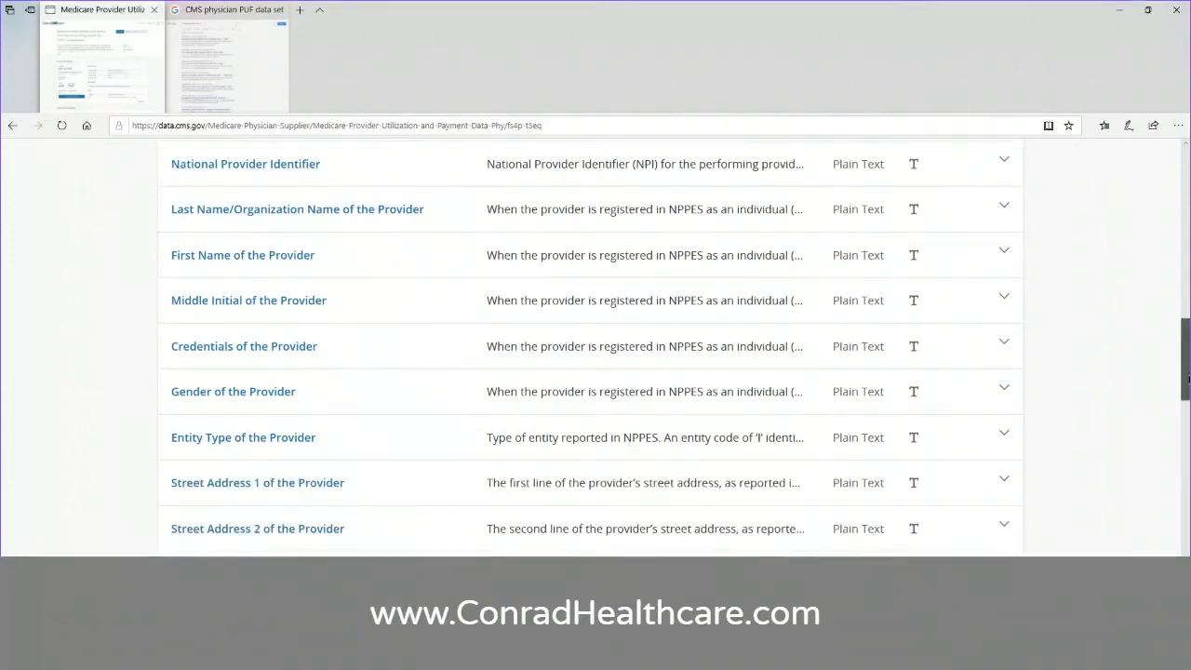
scroll(1185, 372, down, 4)
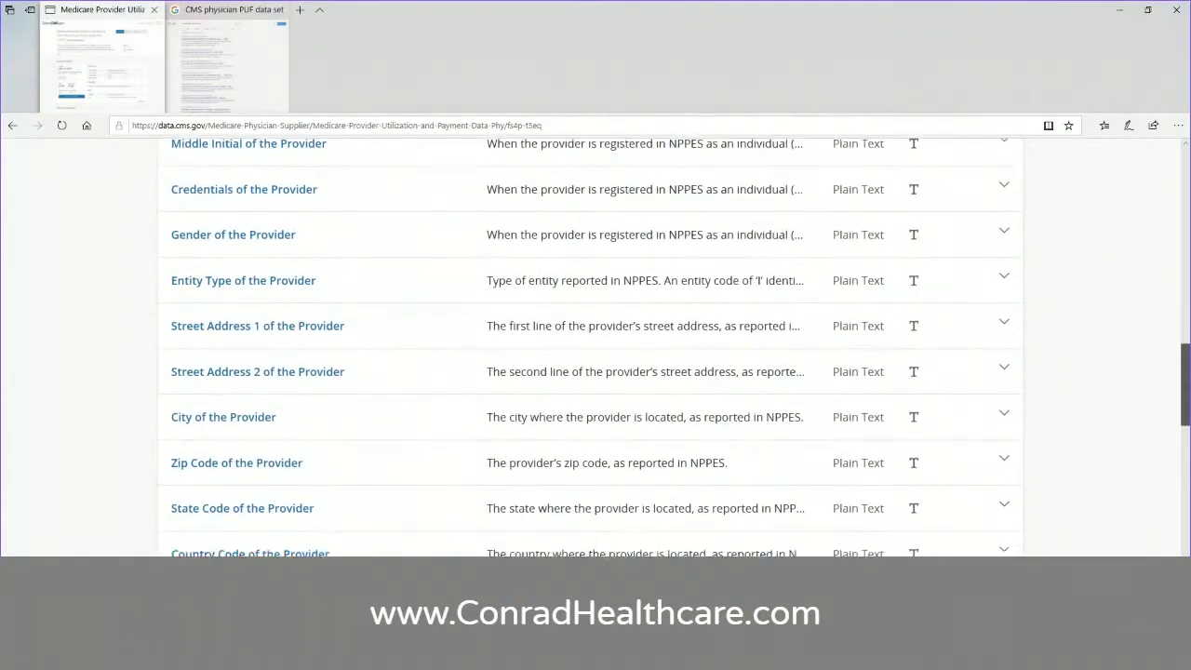
scroll(595, 349, down, 1)
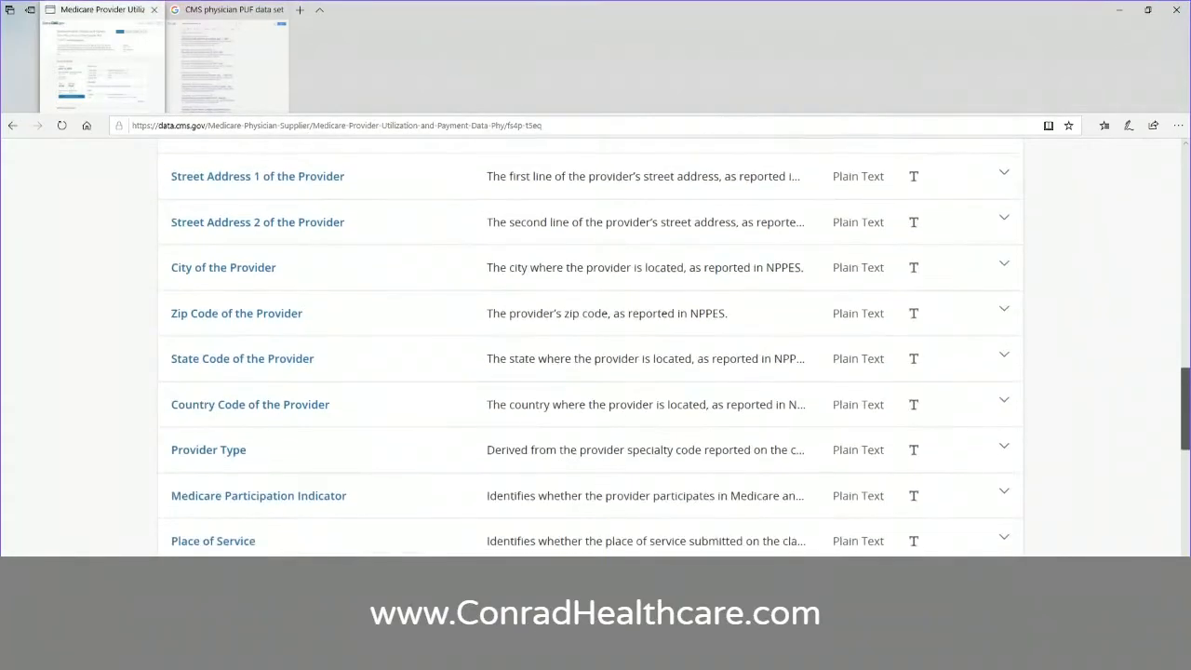
scroll(596, 349, down, 3)
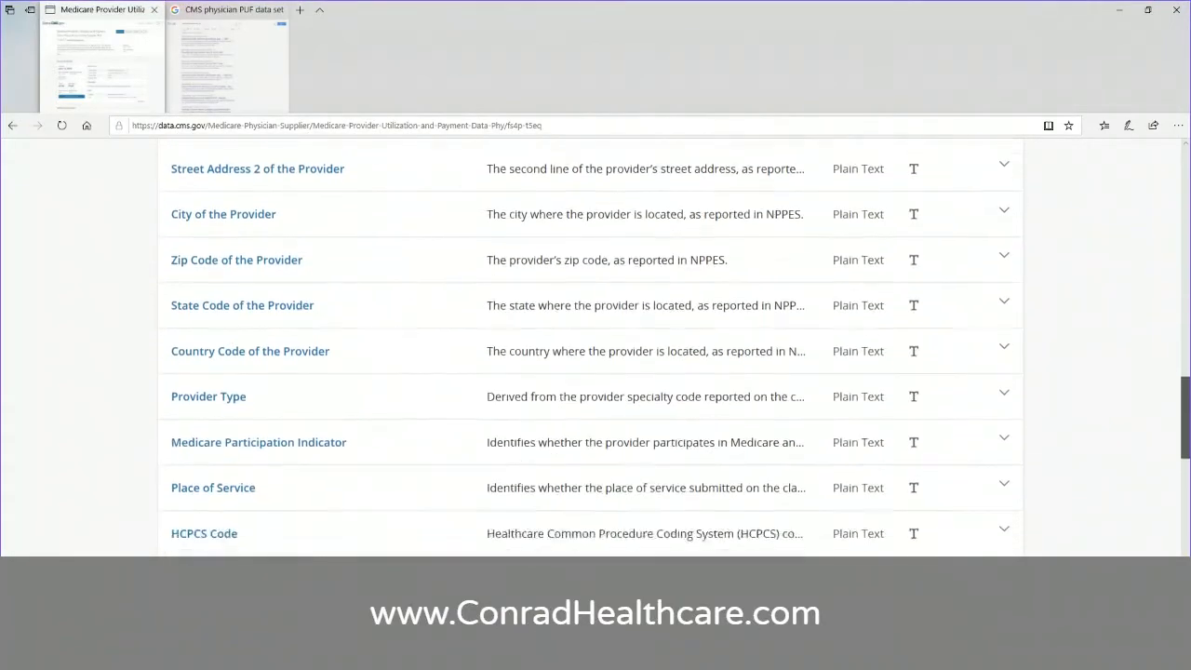
scroll(595, 349, down, 2)
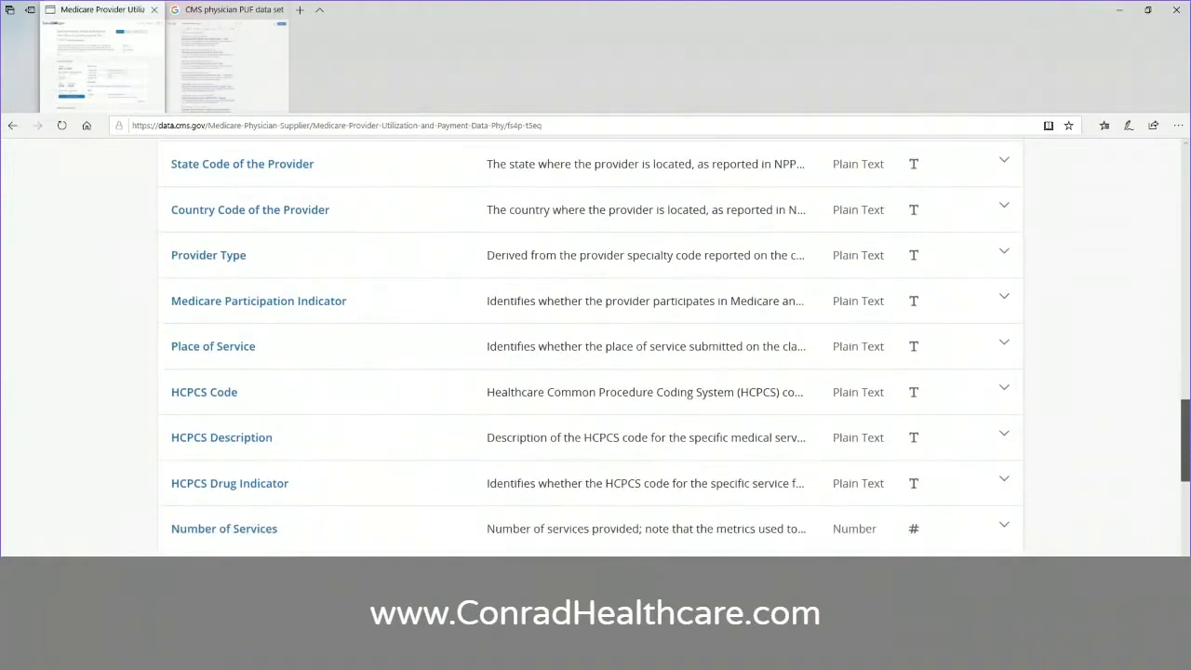
scroll(595, 349, down, 2)
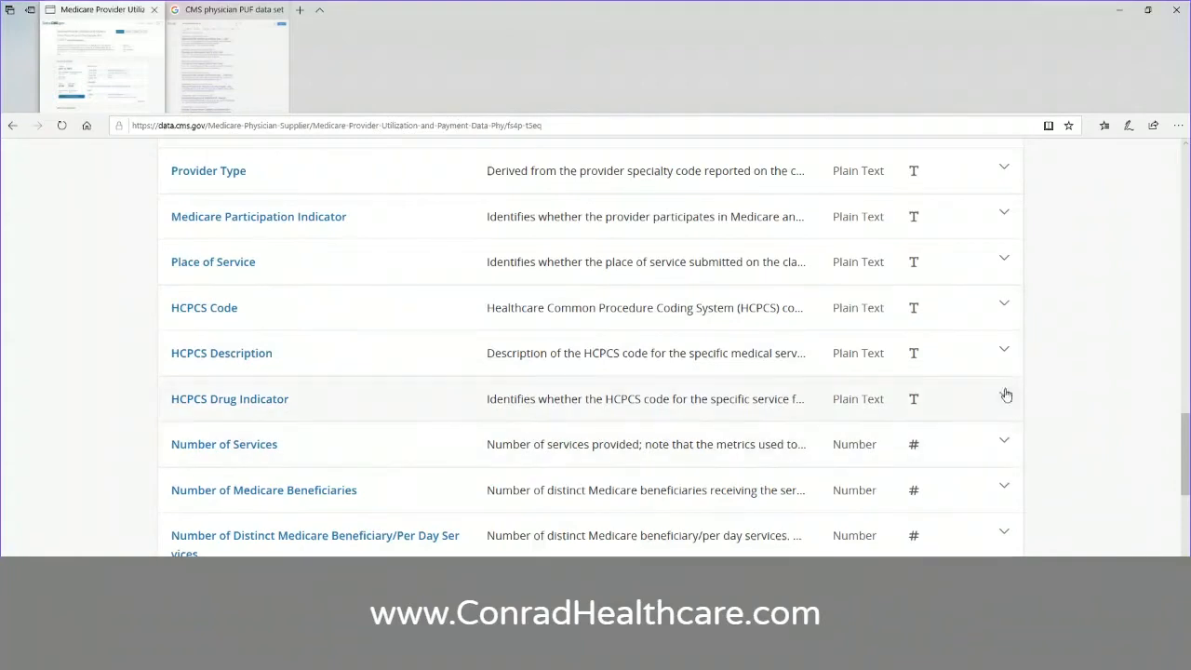
scroll(1184, 456, down, 3)
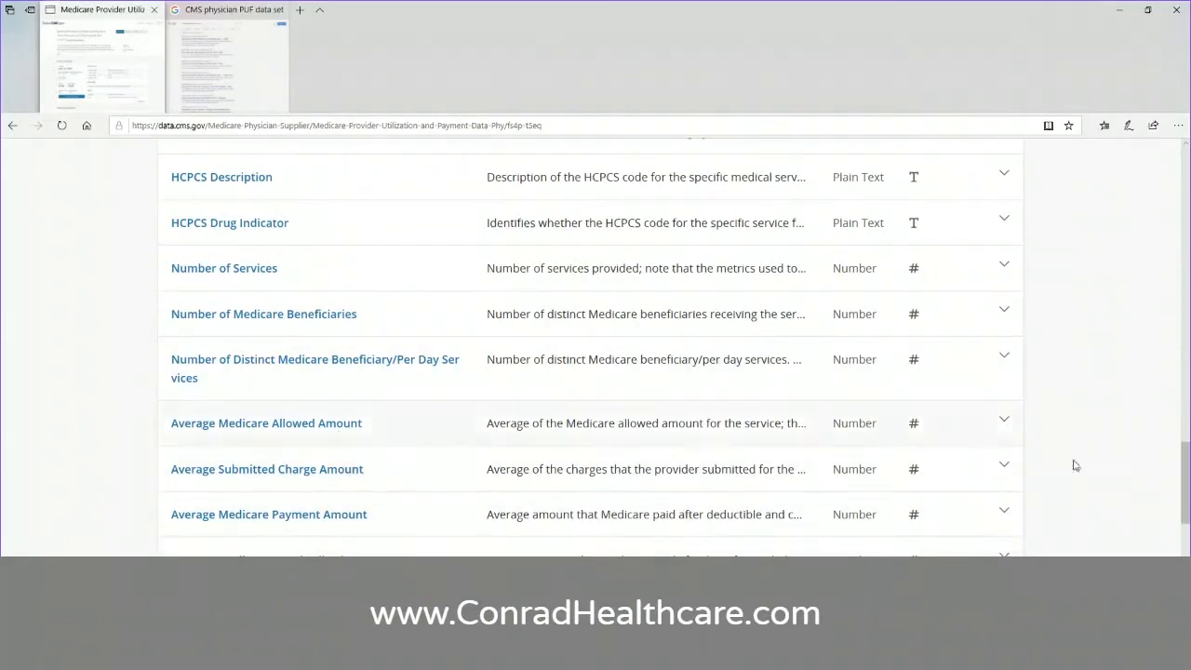
drag(1186, 477, 1162, 182)
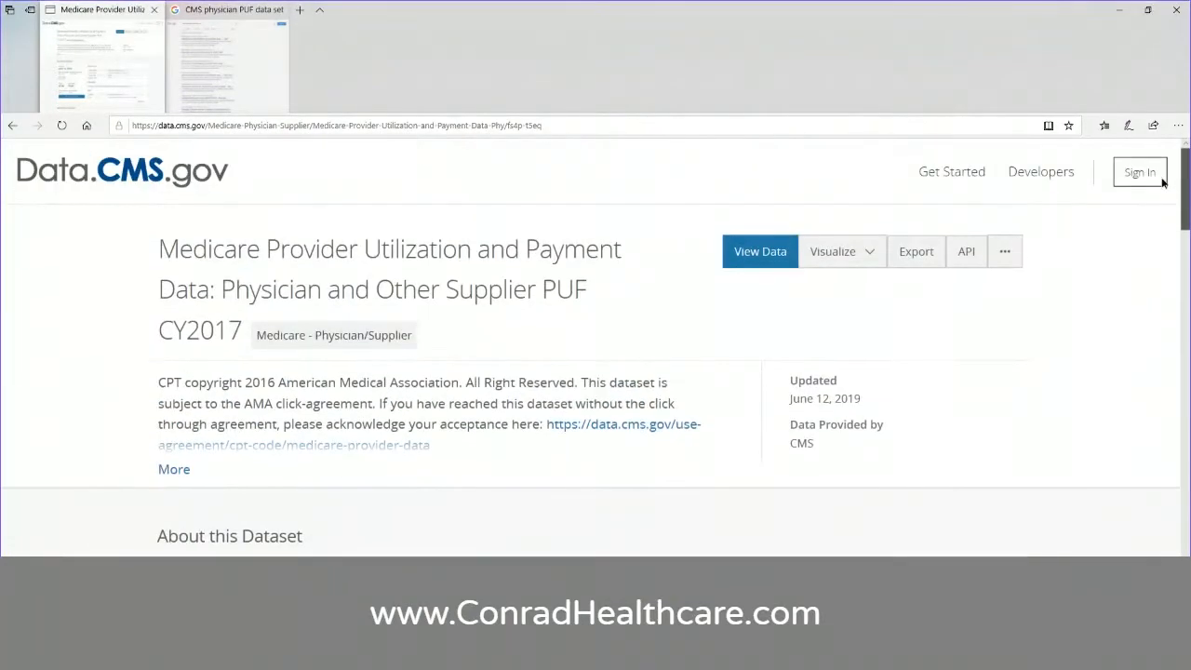
Preview the CY2017 dataset's data table, return to its overview page and check the available visualization options
click(756, 259)
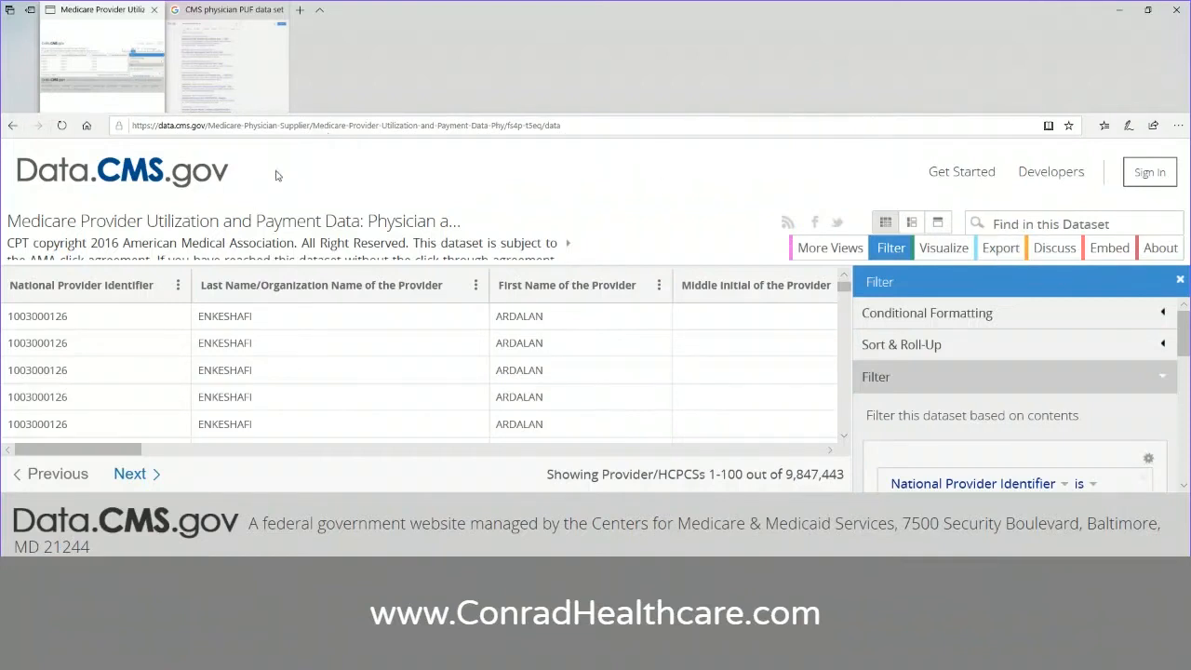
click(9, 128)
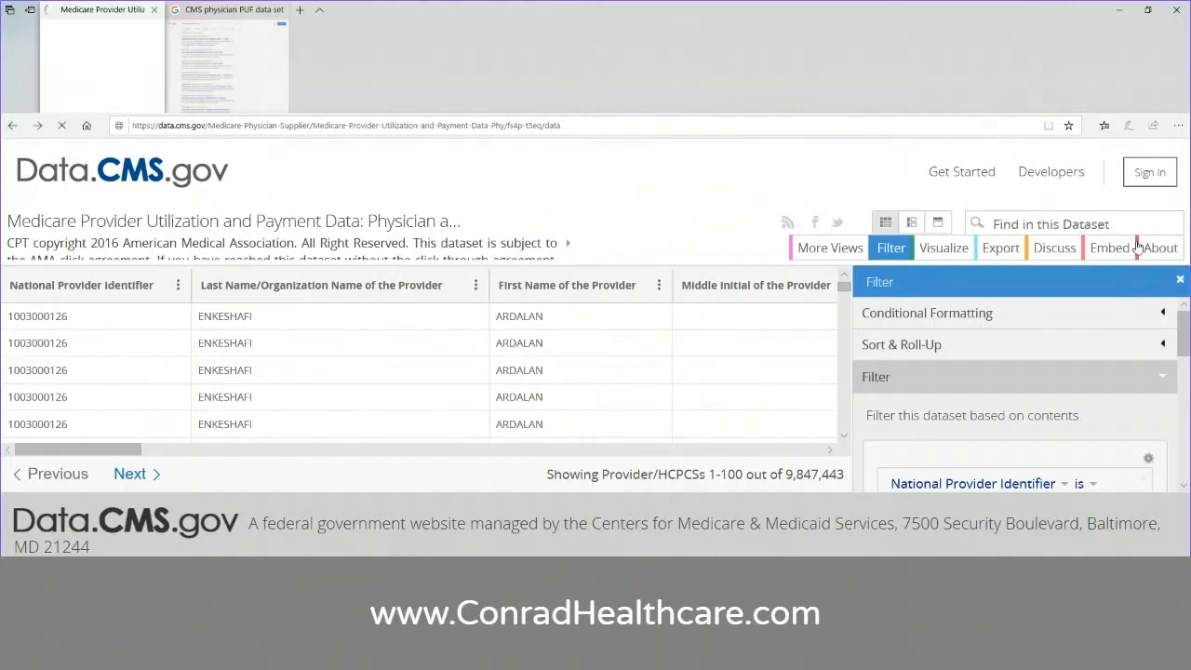
click(13, 127)
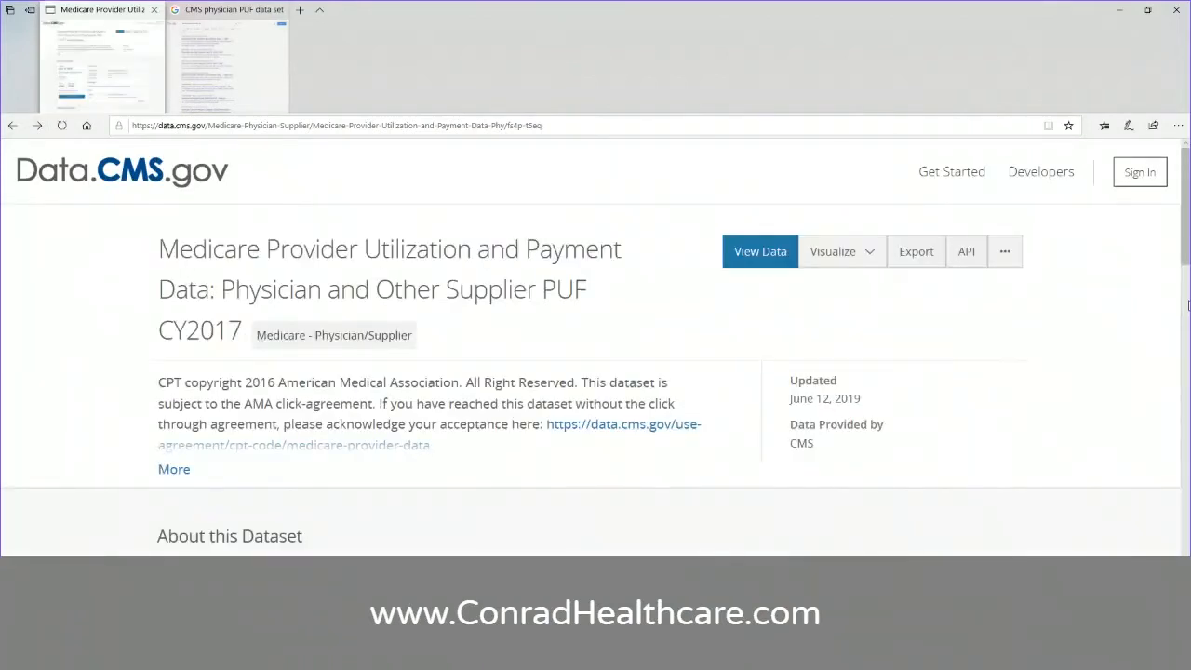
click(871, 257)
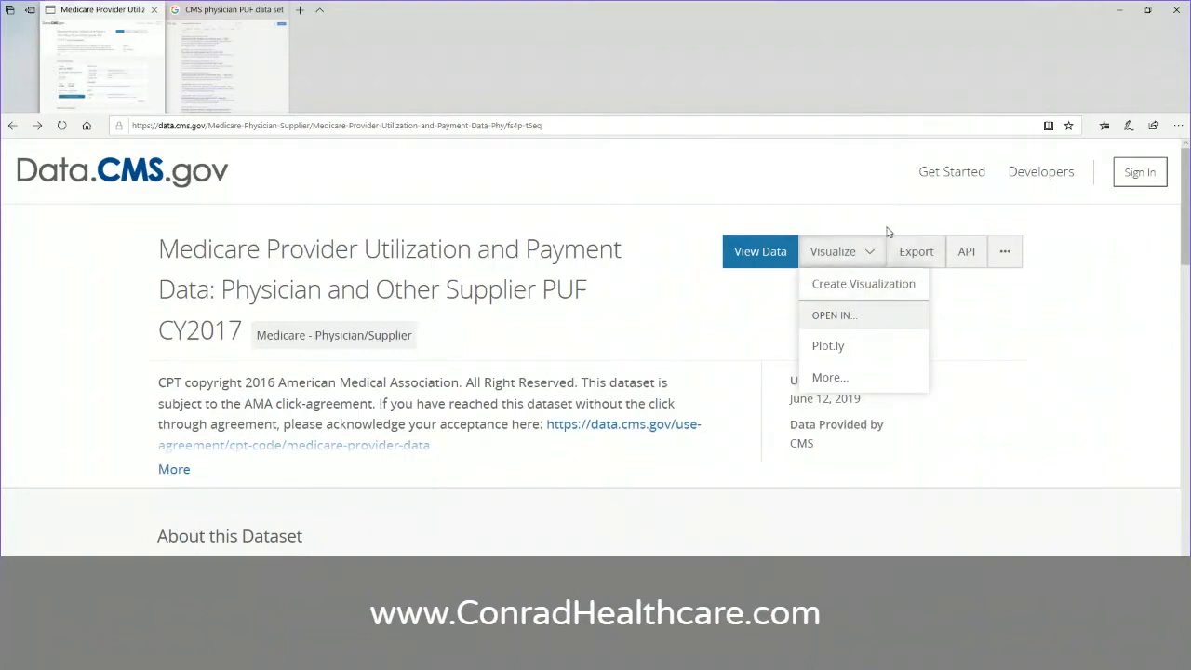
click(1058, 336)
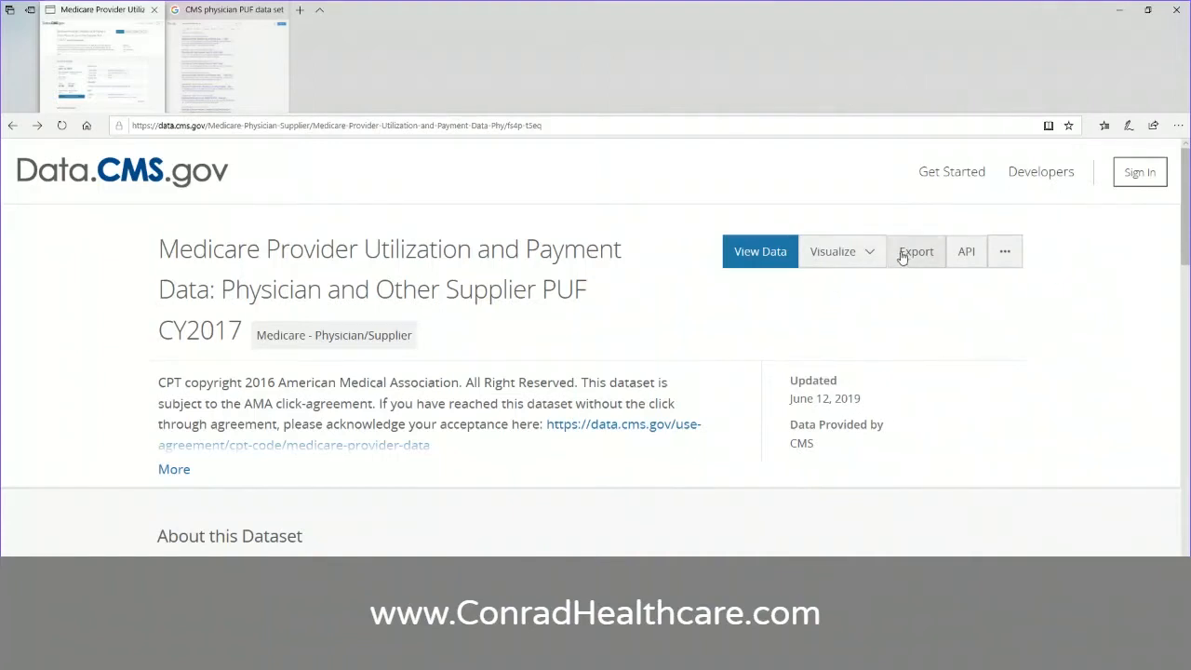
Open the dataset's data table and review the default filter conditions from National Provider Identifier to HCPCS Code
click(762, 255)
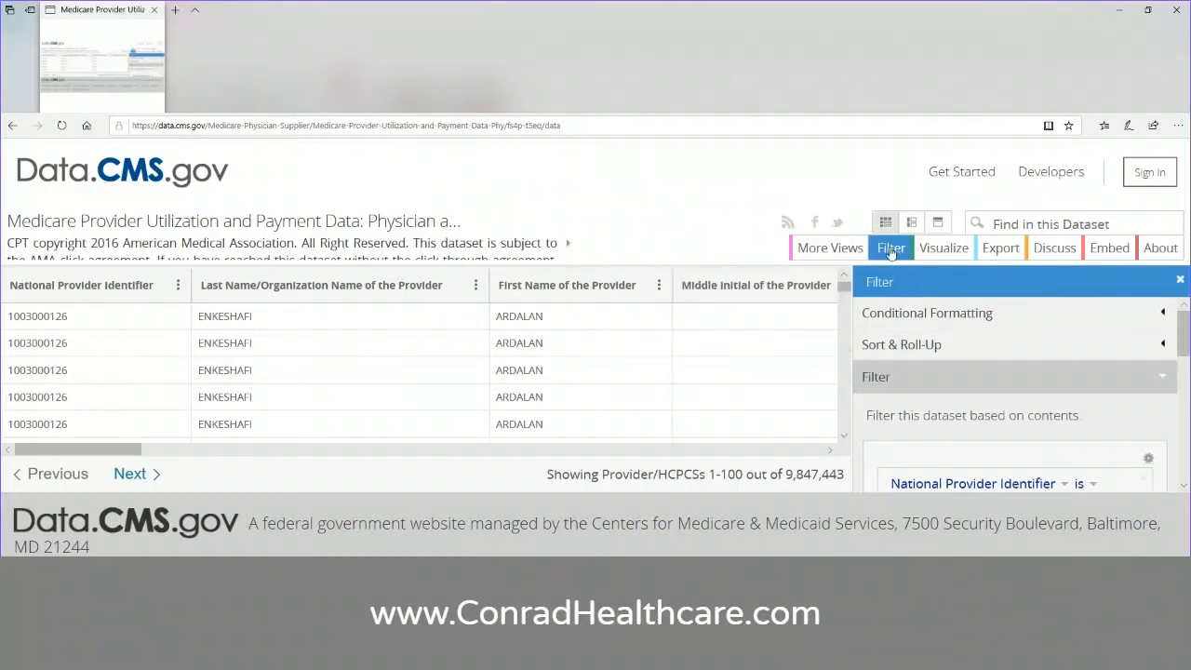
drag(1187, 331, 1185, 359)
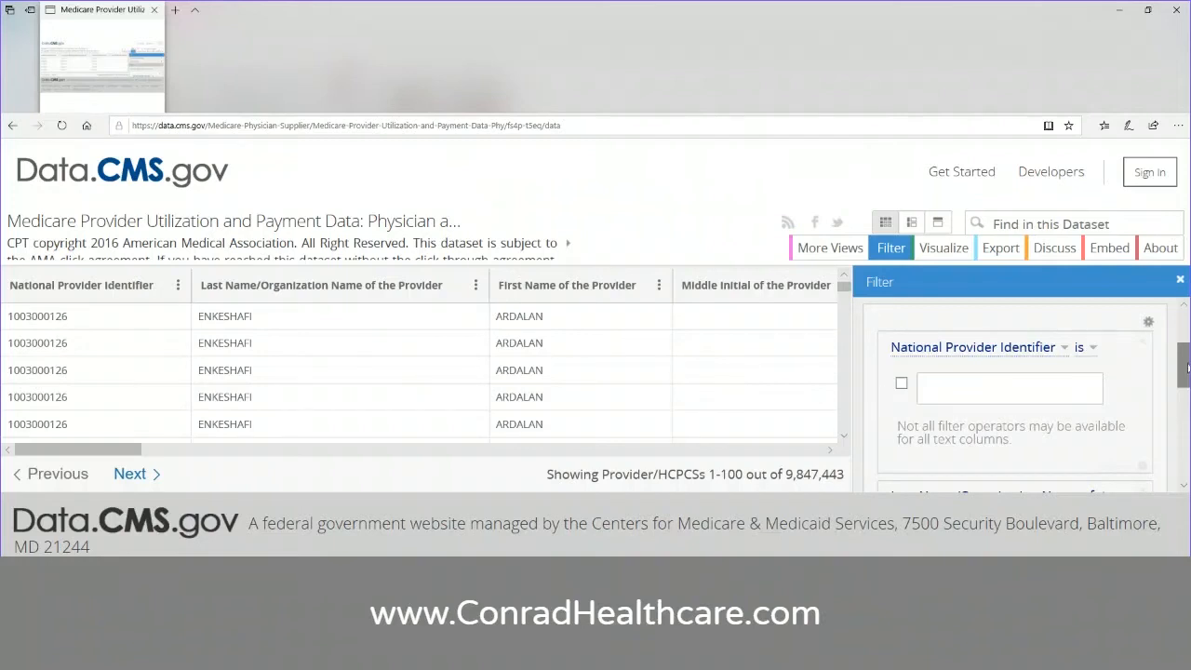
drag(1187, 368, 1187, 443)
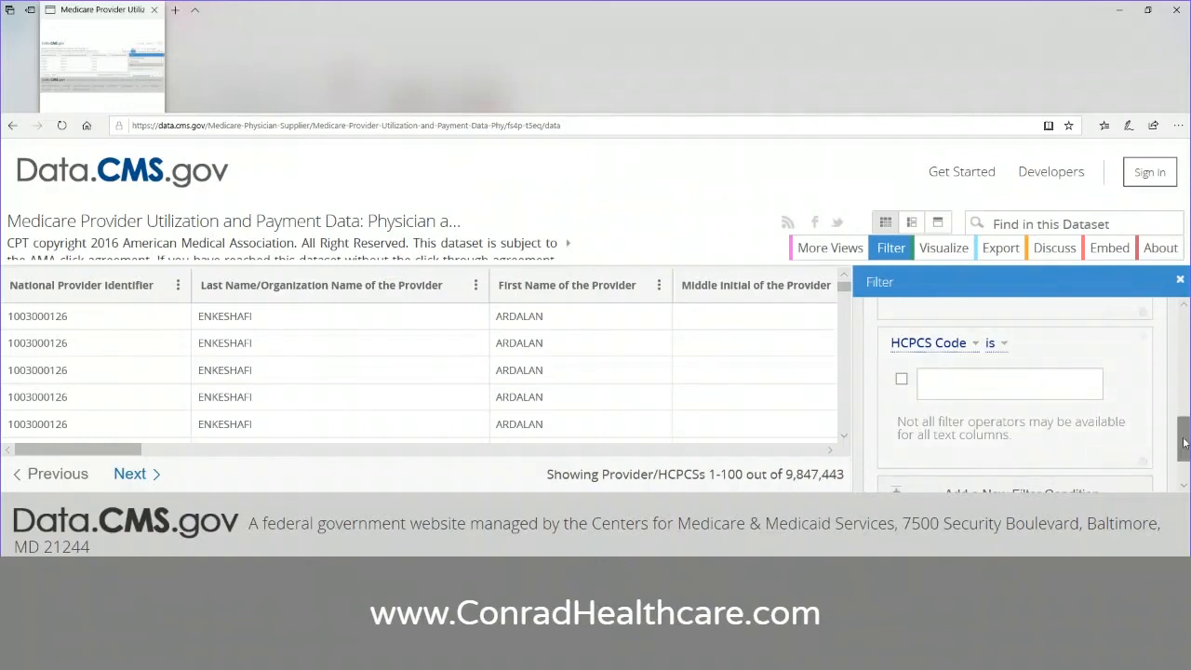
scroll(1184, 443, down, 2)
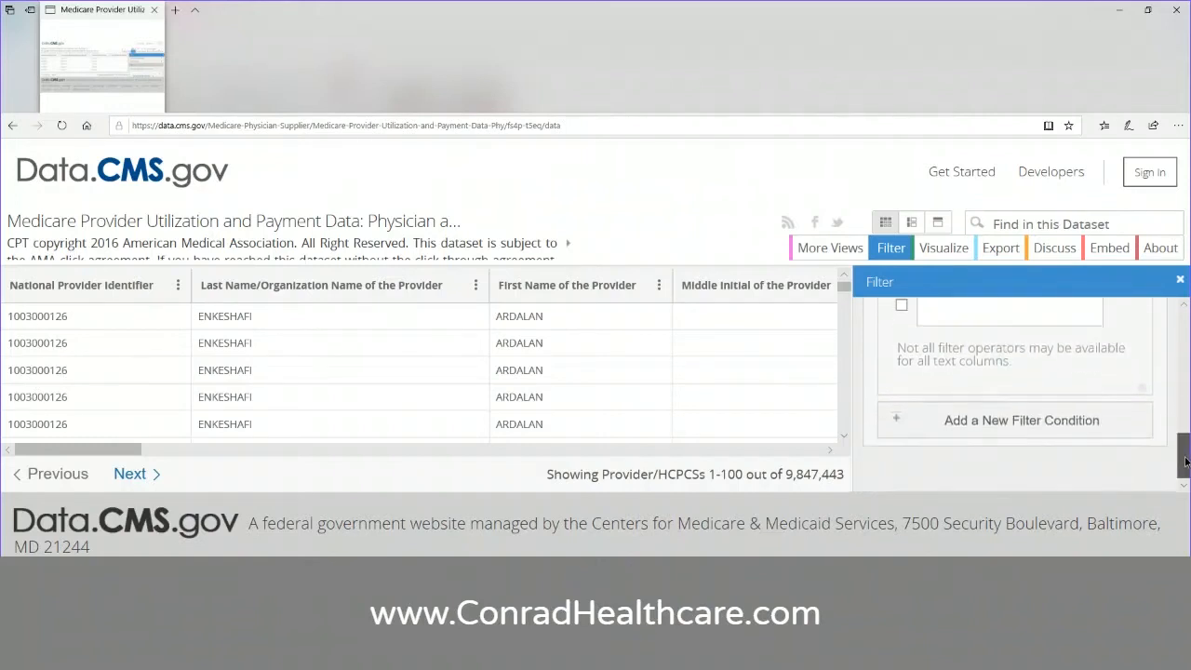
Add filter conditions for the First Name, Middle Initial and Credentials of the Provider
click(991, 426)
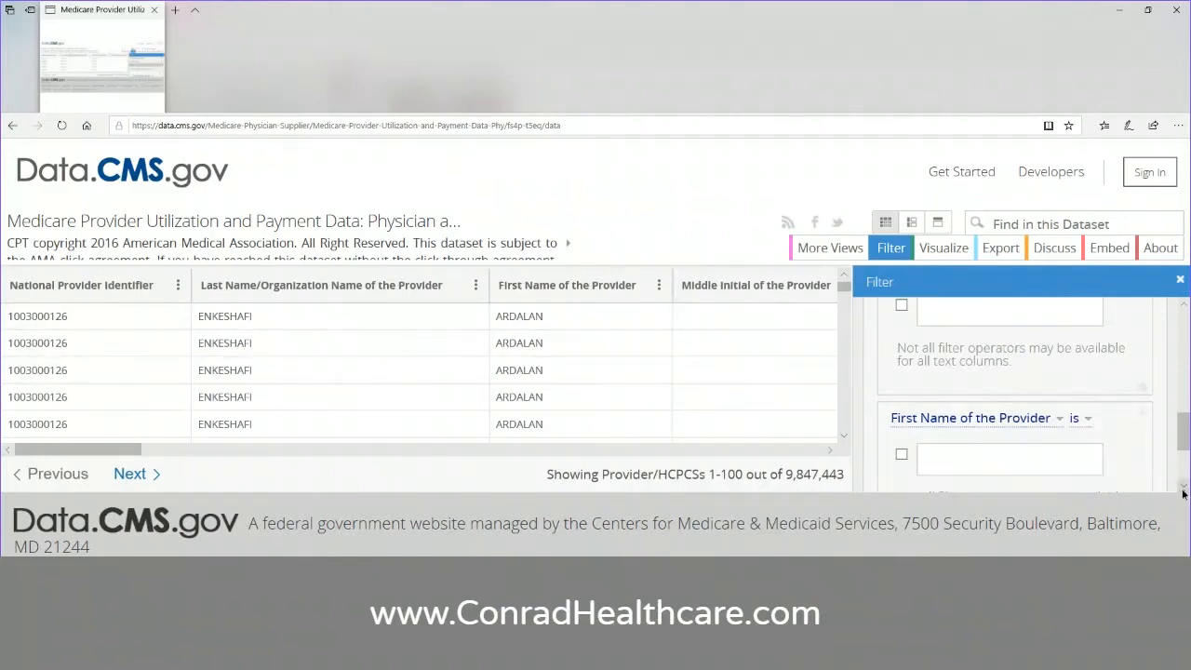
scroll(1168, 465, down, 5)
click(1062, 438)
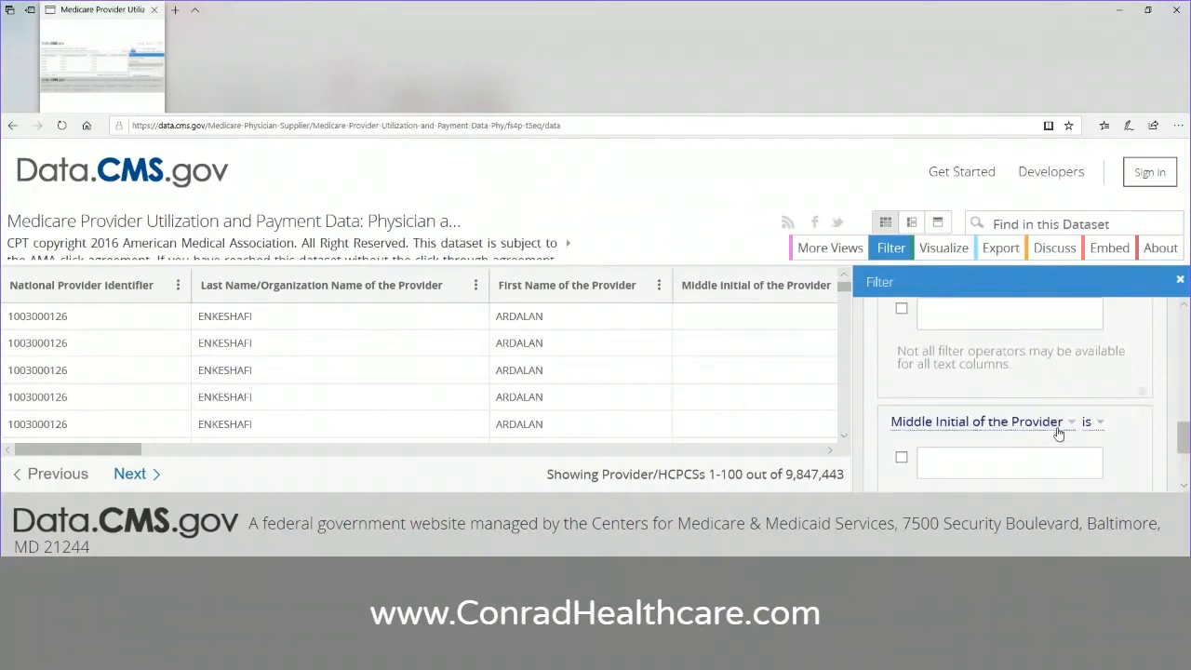
scroll(1184, 485, down, 3)
scroll(1184, 485, down, 2)
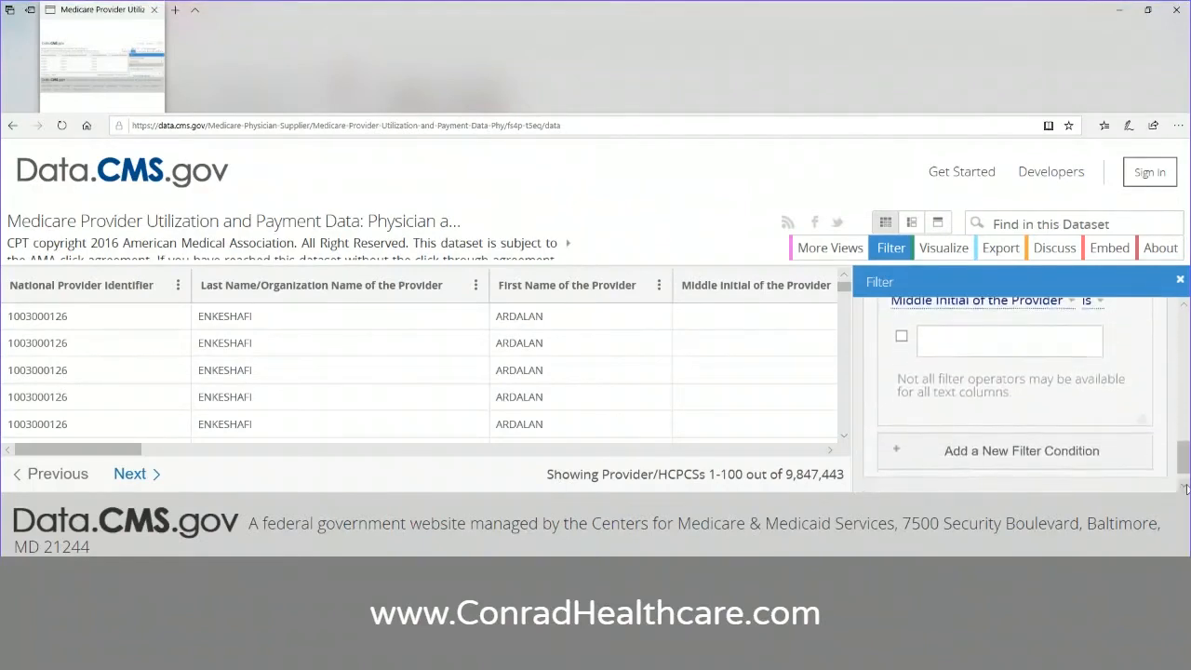
click(988, 449)
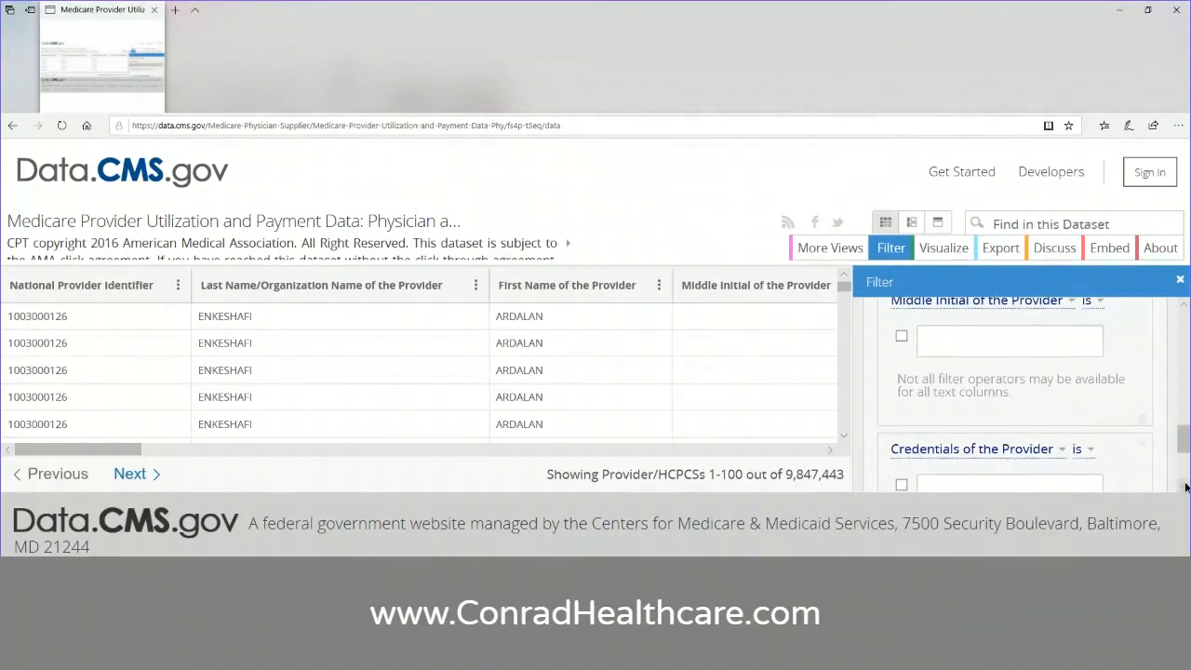
Add filter conditions for the Gender of the Provider and the Entity Type of the Provider
scroll(1185, 485, down, 2)
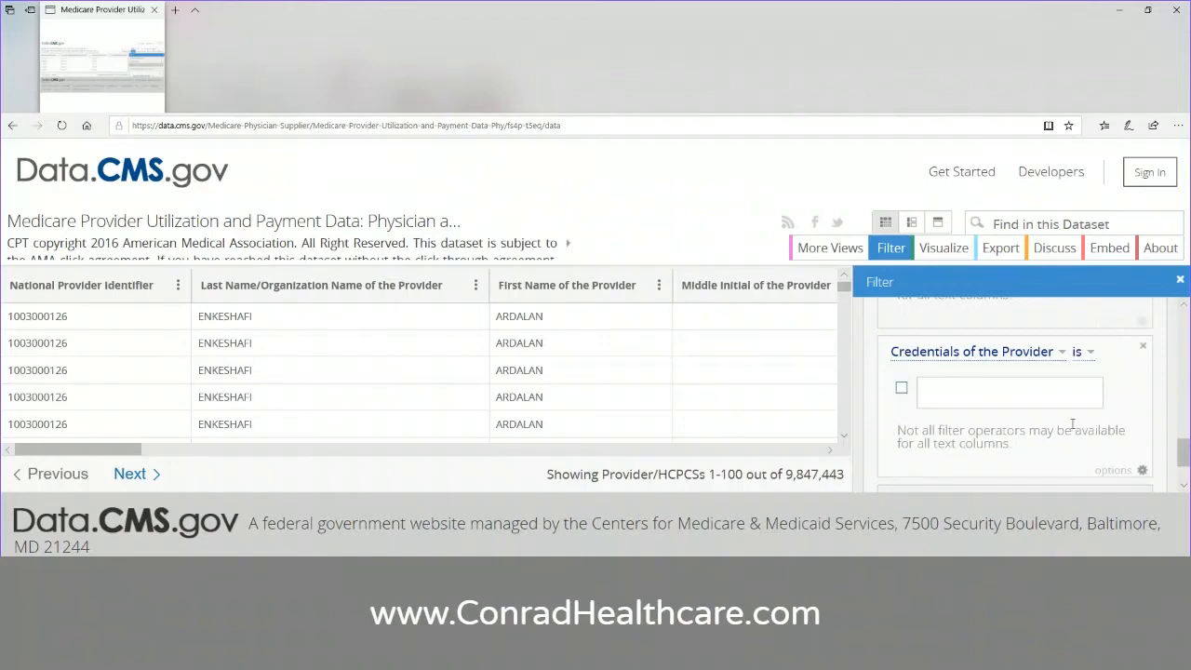
click(1183, 485)
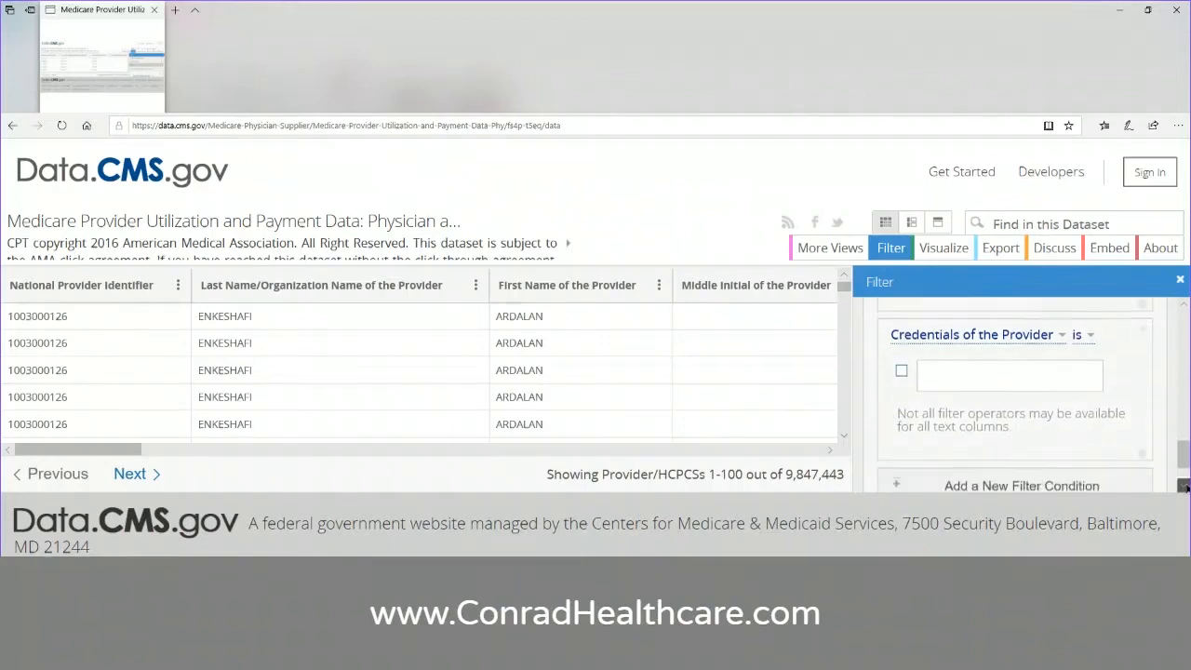
click(1079, 444)
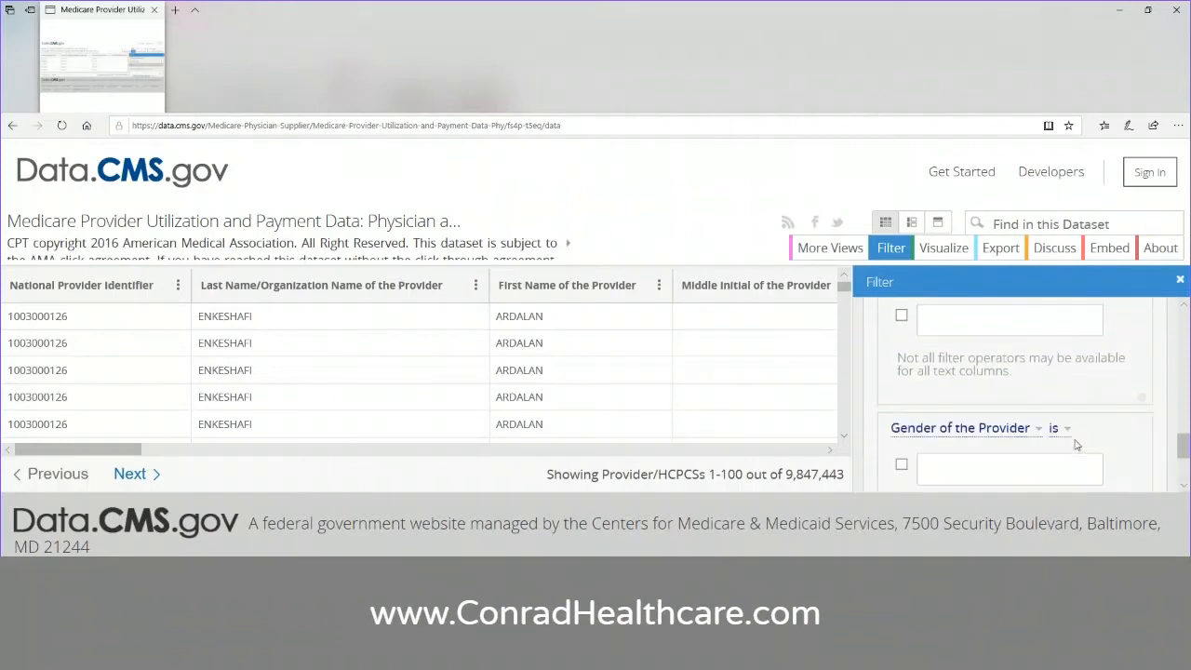
click(1184, 485)
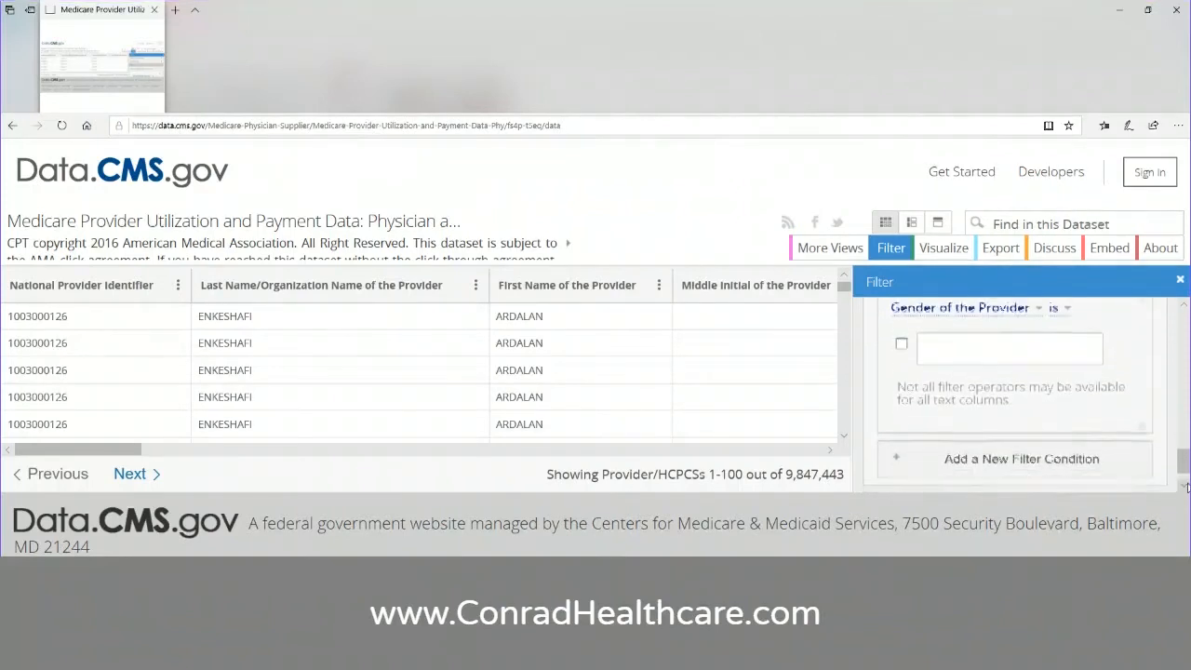
click(1092, 433)
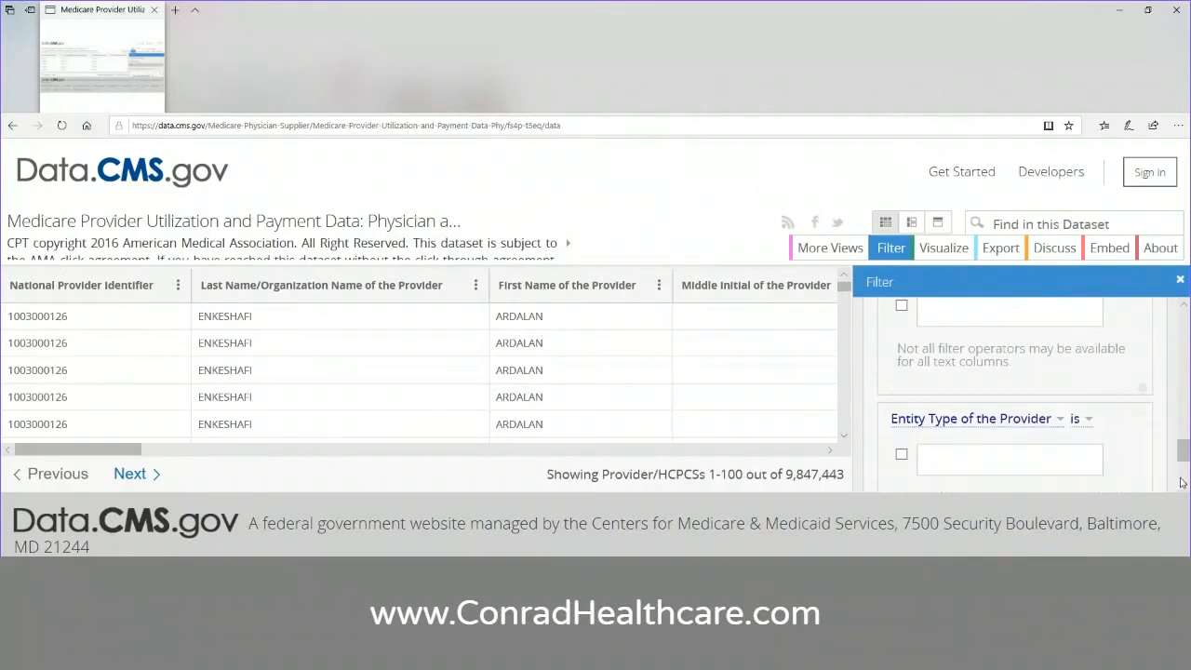
Add filter conditions for Street Address 1, Street Address 2 and City of the Provider
scroll(1182, 488, down, 3)
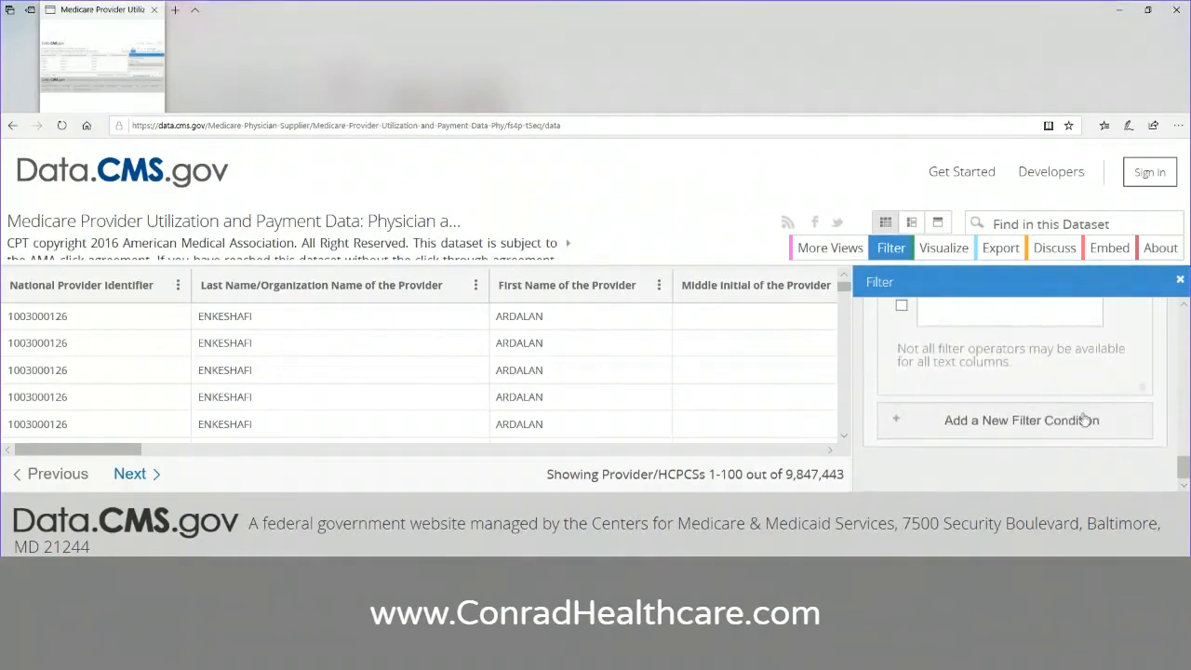
click(1058, 421)
click(1184, 484)
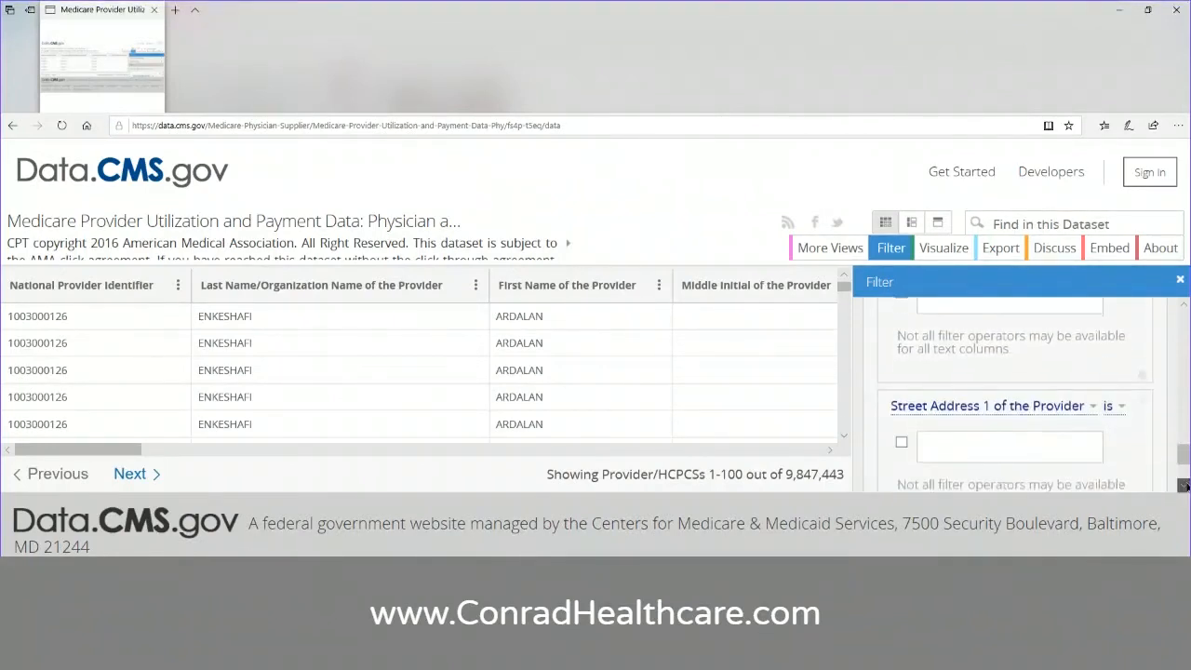
click(1065, 434)
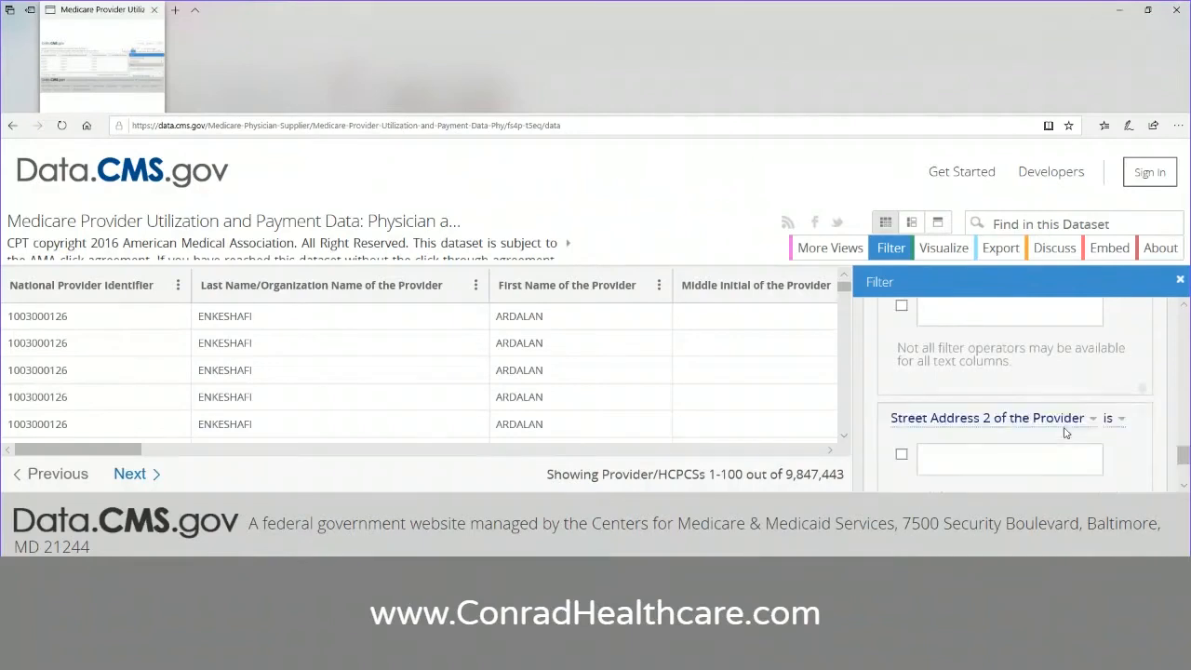
scroll(1179, 485, down, 3)
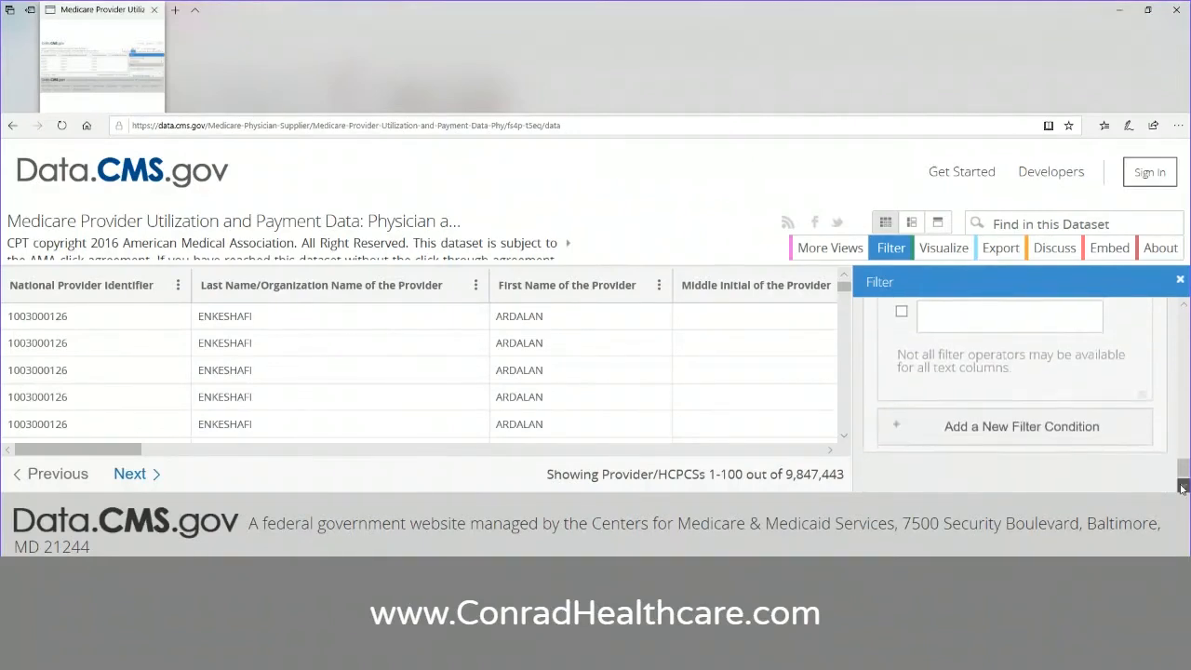
click(1102, 439)
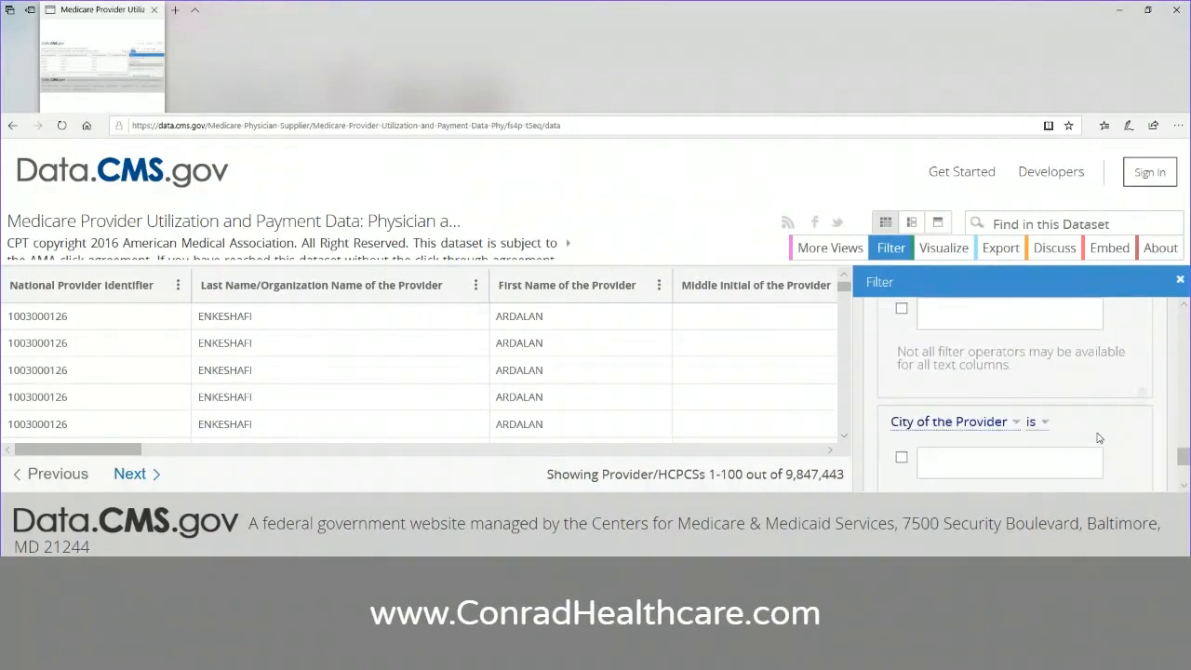
Filter the dataset to rows where City of the Provider is Sarasota
click(1184, 487)
click(946, 437)
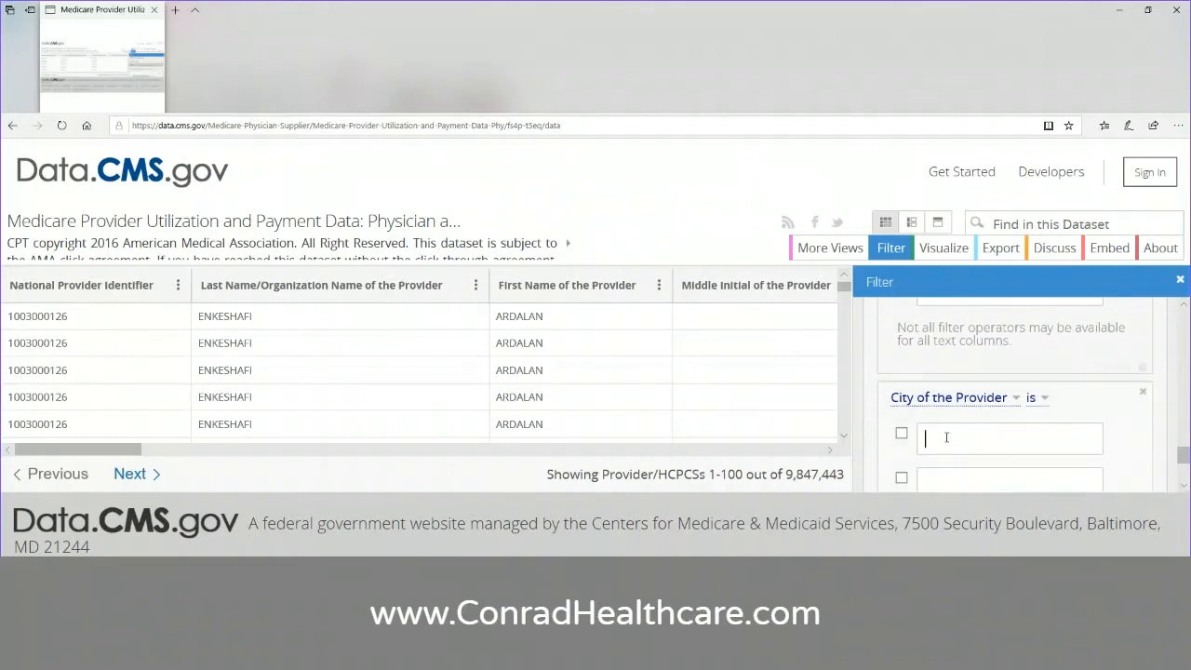
text(Sarasota)
click(901, 434)
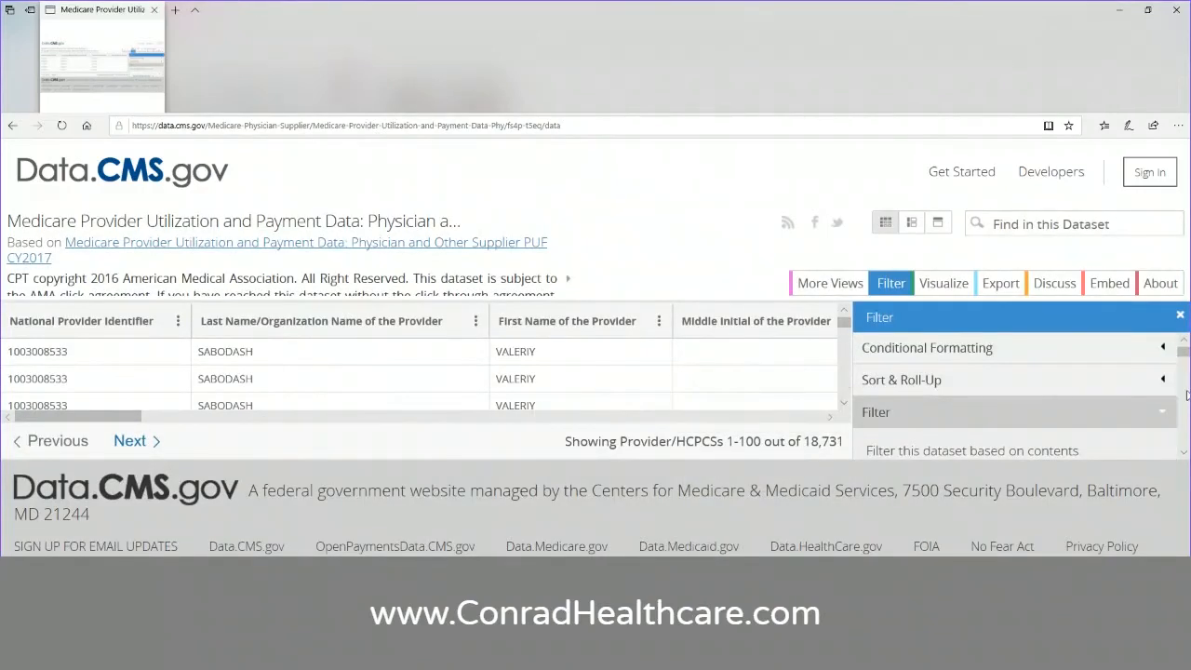
Add a filter condition for Zip Code of the Provider at the end of the condition list
scroll(1185, 455, down, 5)
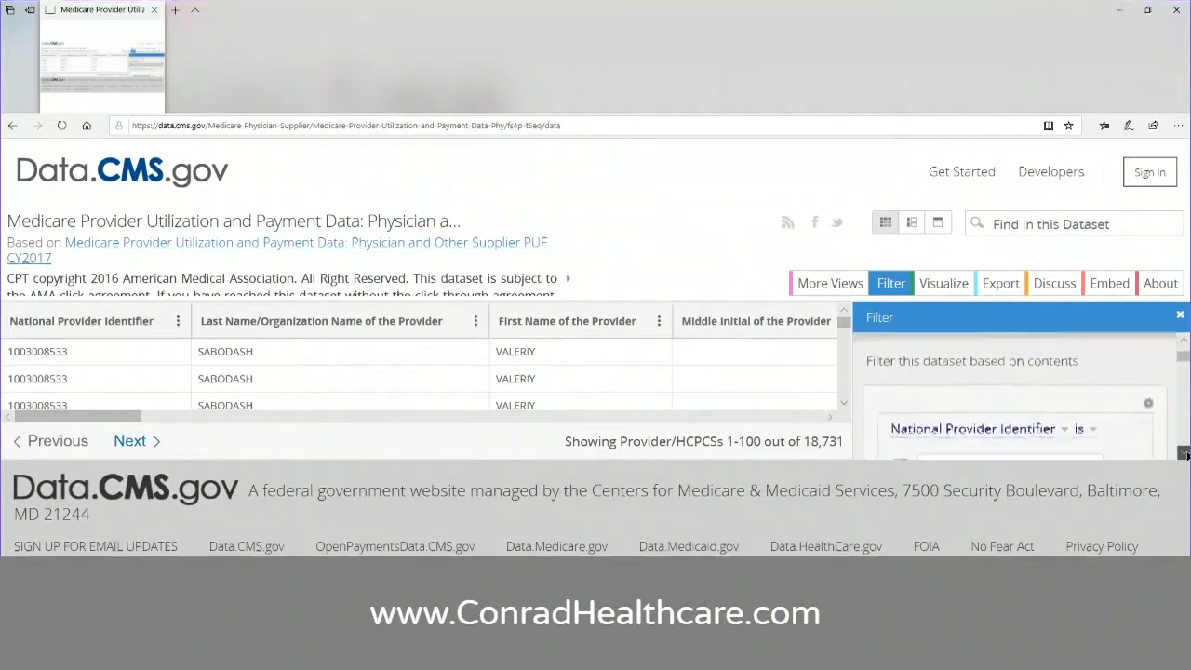
scroll(1187, 384, down, 5)
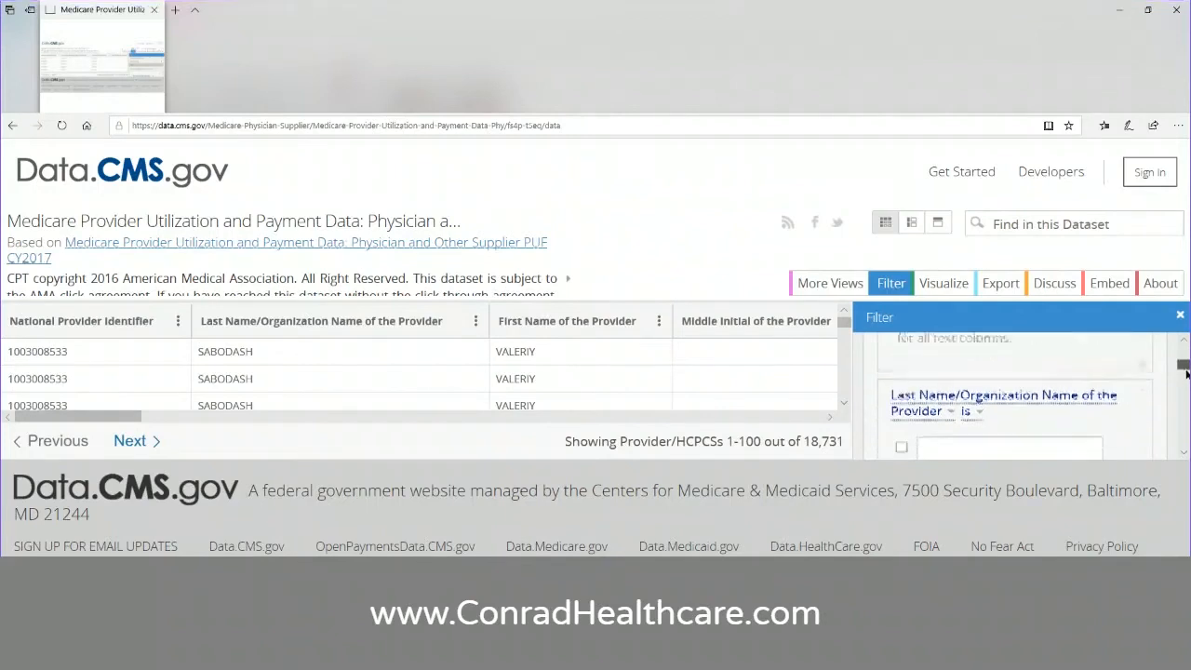
scroll(1185, 384, down, 5)
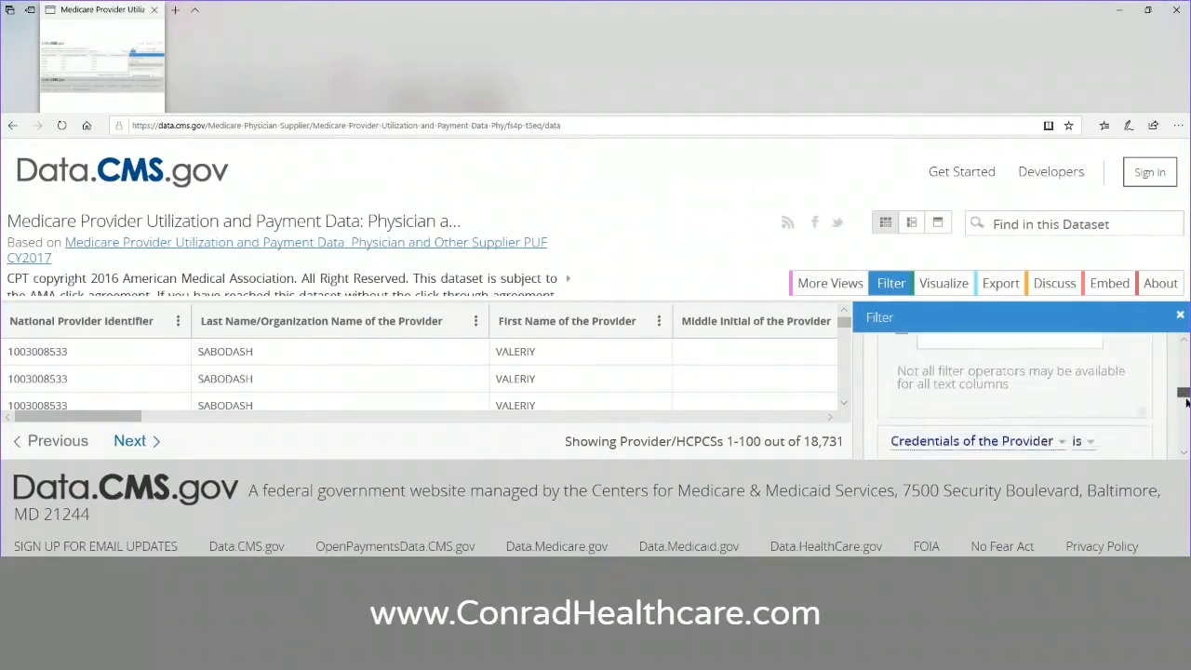
drag(1185, 414, 1184, 449)
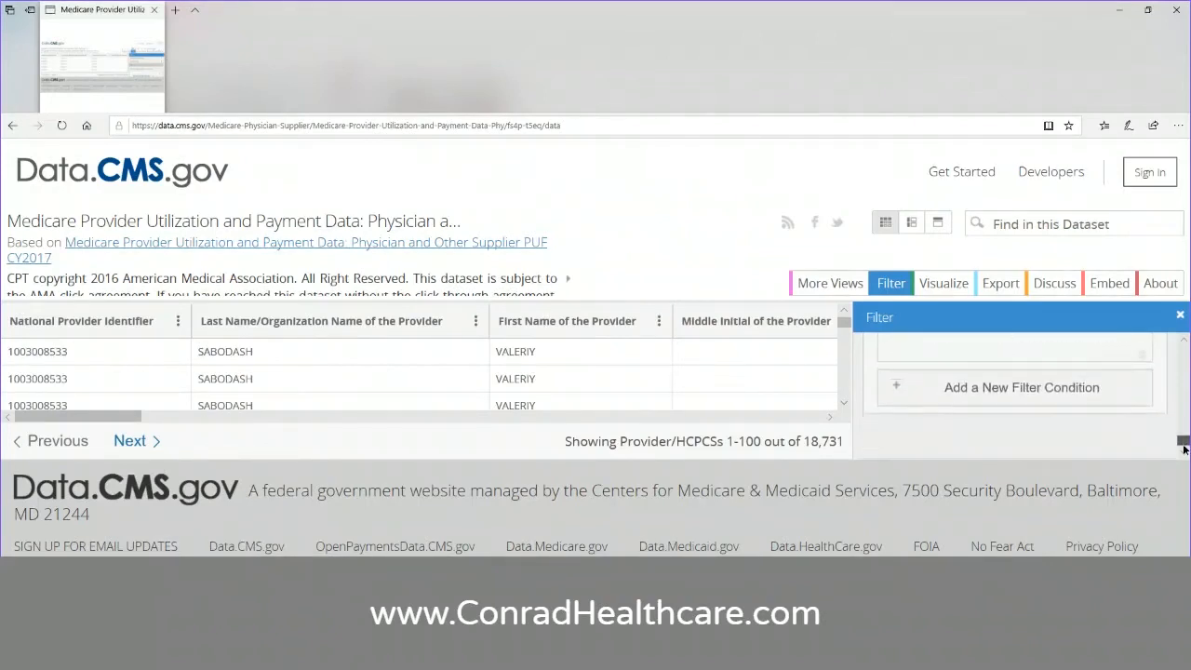
click(1099, 393)
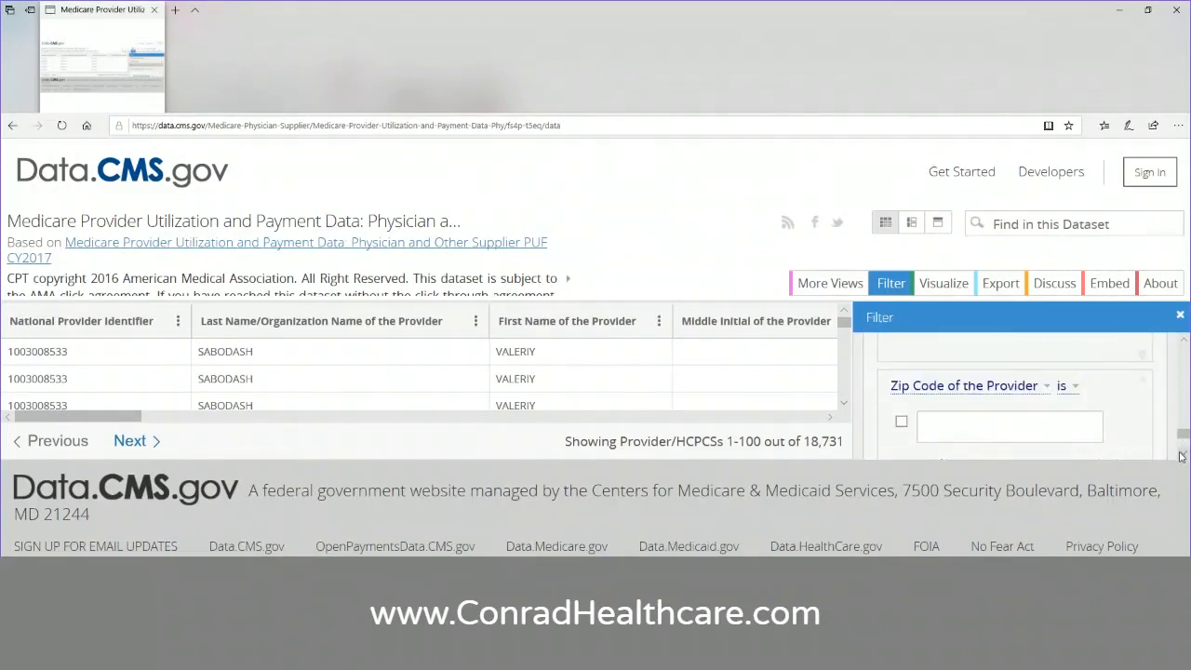
Add a filter condition for State Code of the Provider below the Zip Code condition
click(1181, 456)
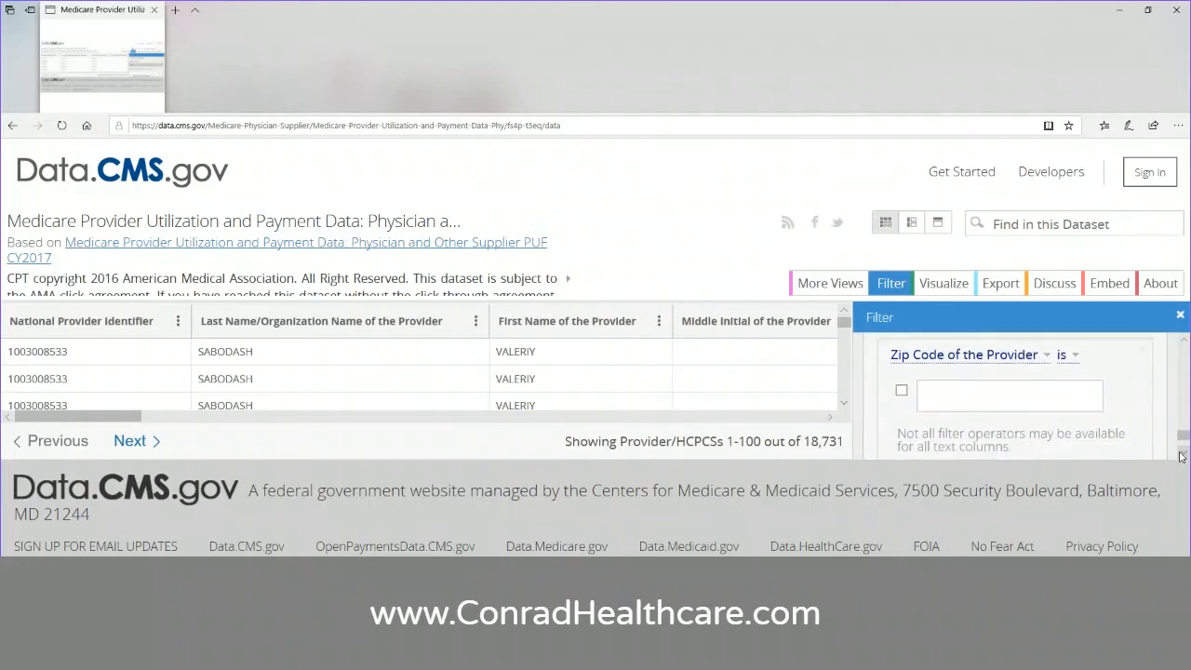
click(1181, 456)
click(1181, 456)
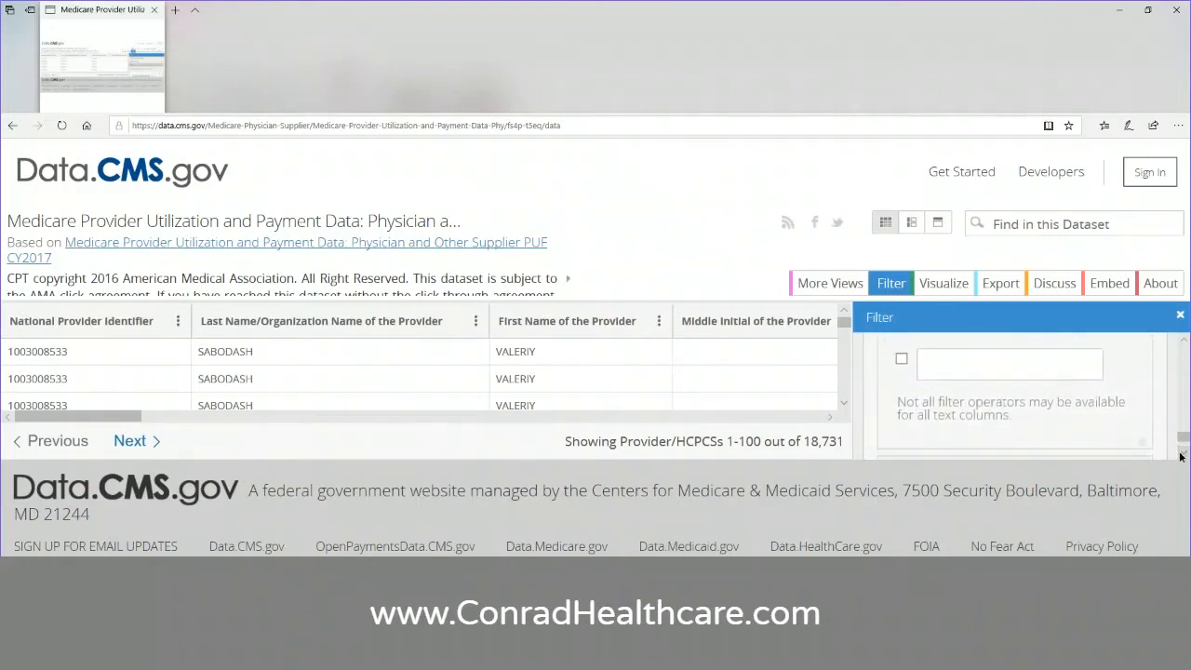
click(1182, 456)
click(1074, 430)
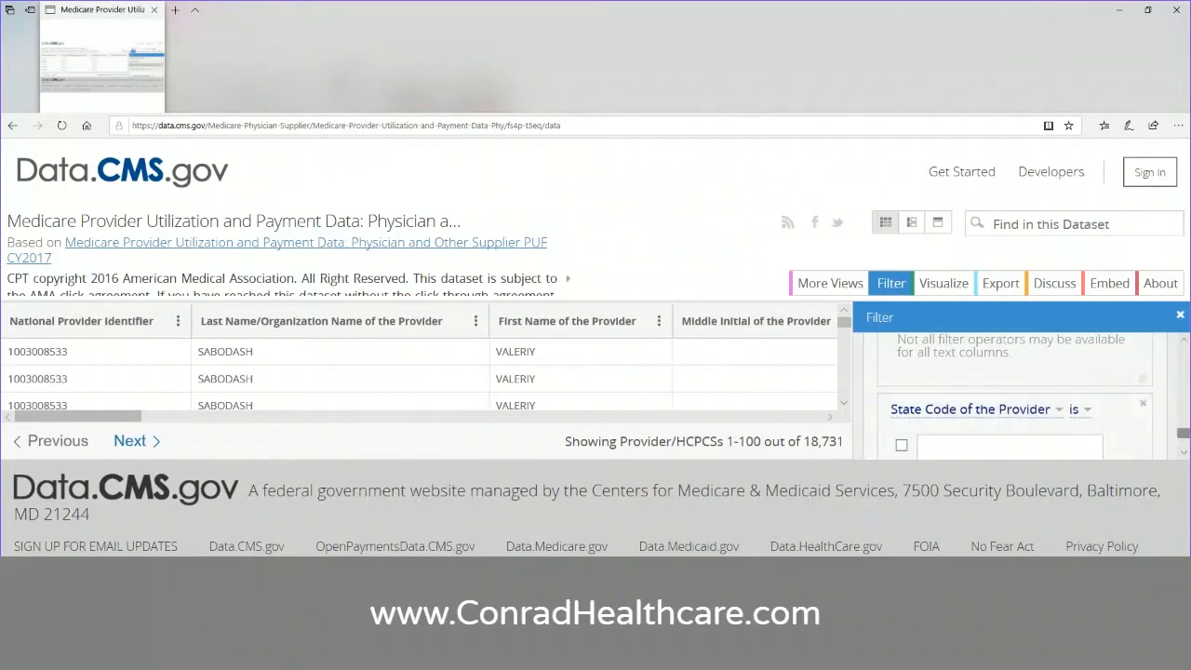
Filter the dataset to rows where State Code of the Provider is FL
click(1184, 454)
click(1184, 456)
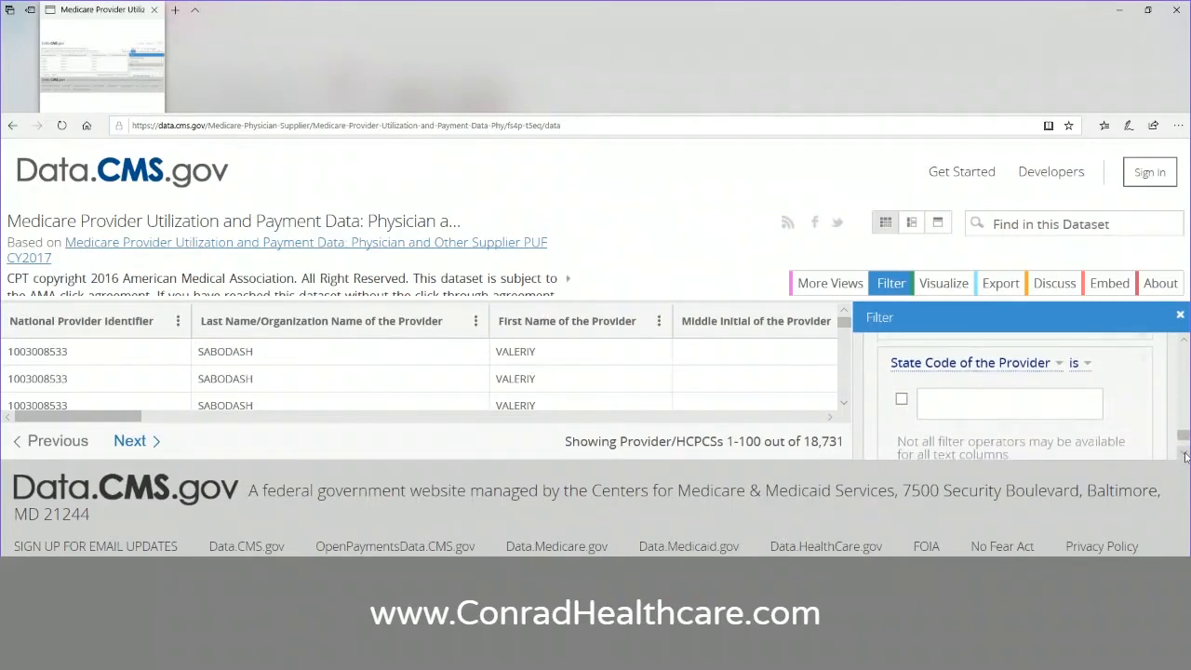
click(901, 401)
click(956, 406)
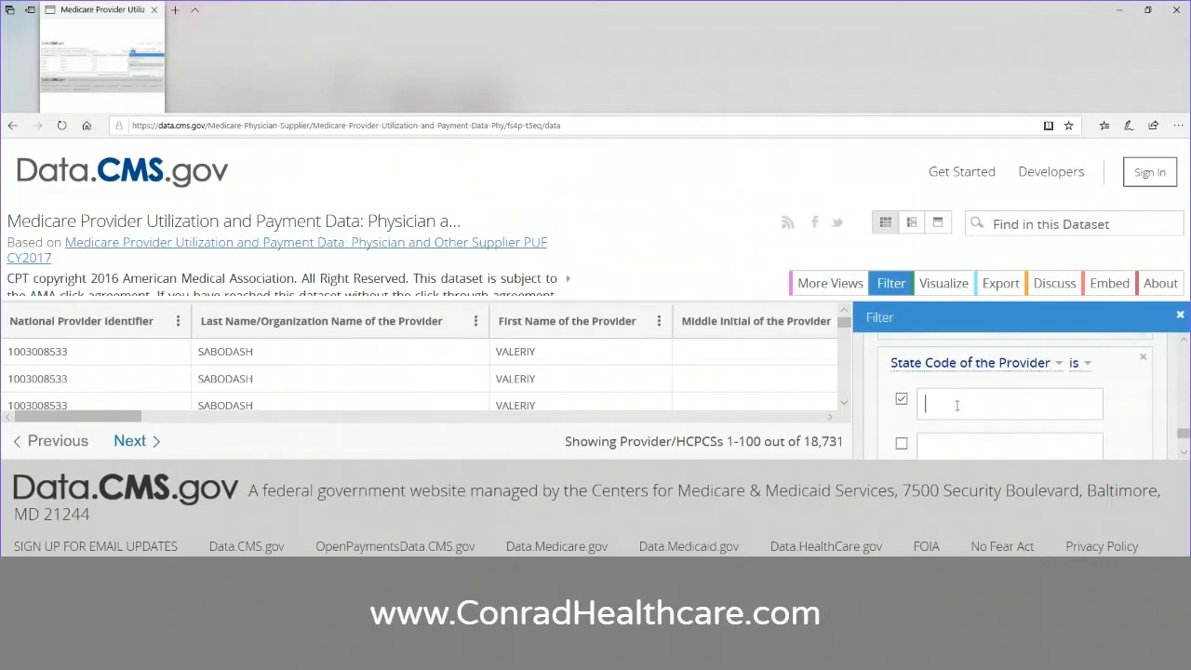
text(FL)
Add filter conditions for Country Code of the Provider and Provider Type at the end of the condition list
click(1185, 456)
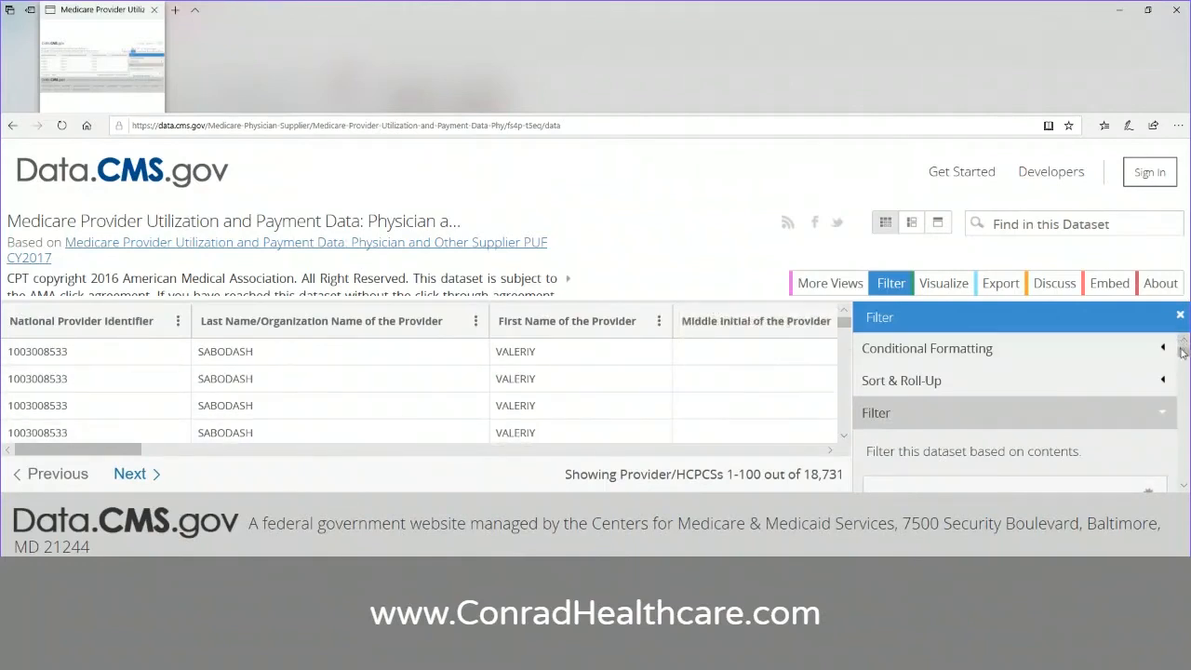
drag(1183, 350, 1185, 477)
click(1091, 422)
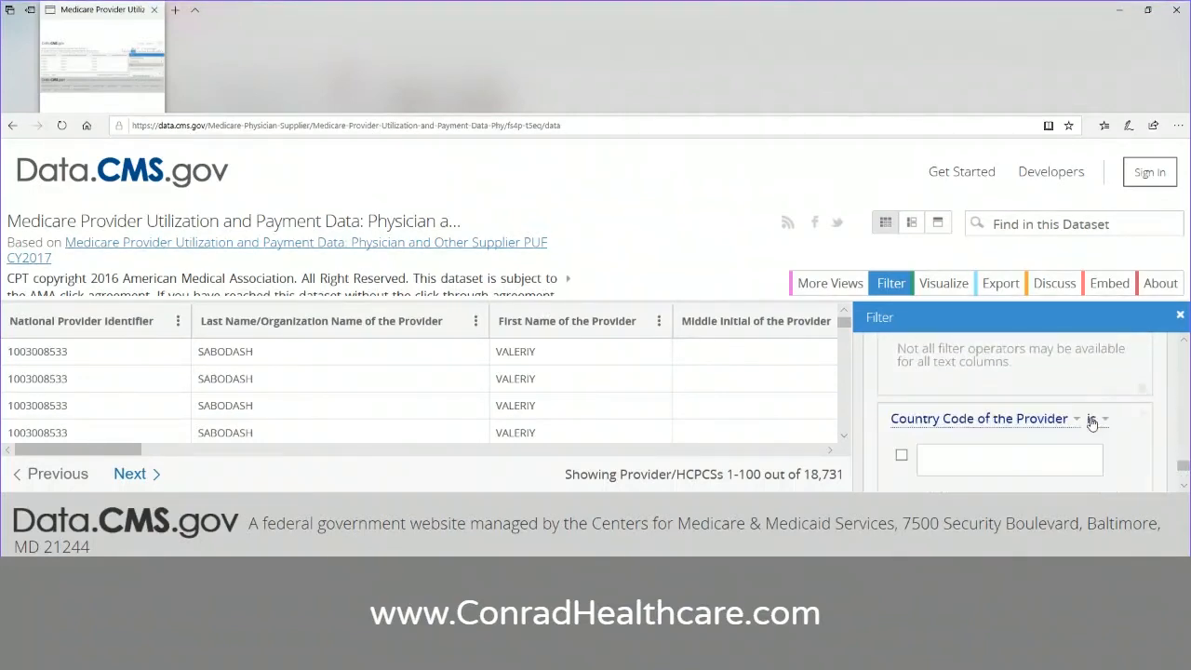
click(1184, 486)
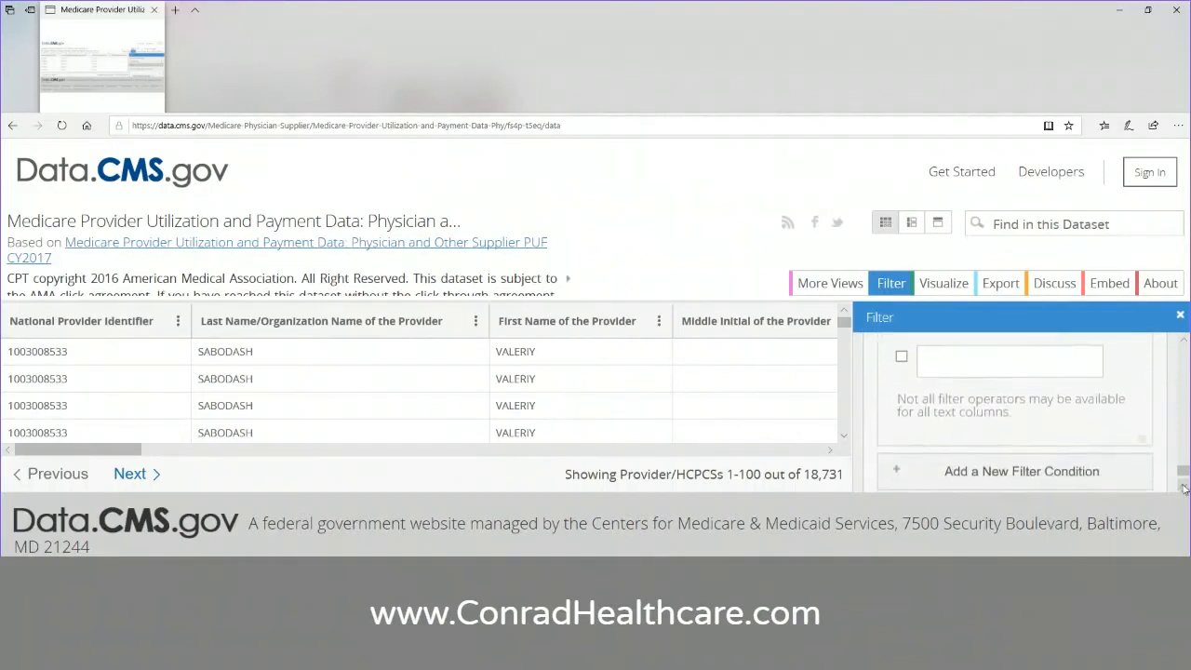
click(1070, 467)
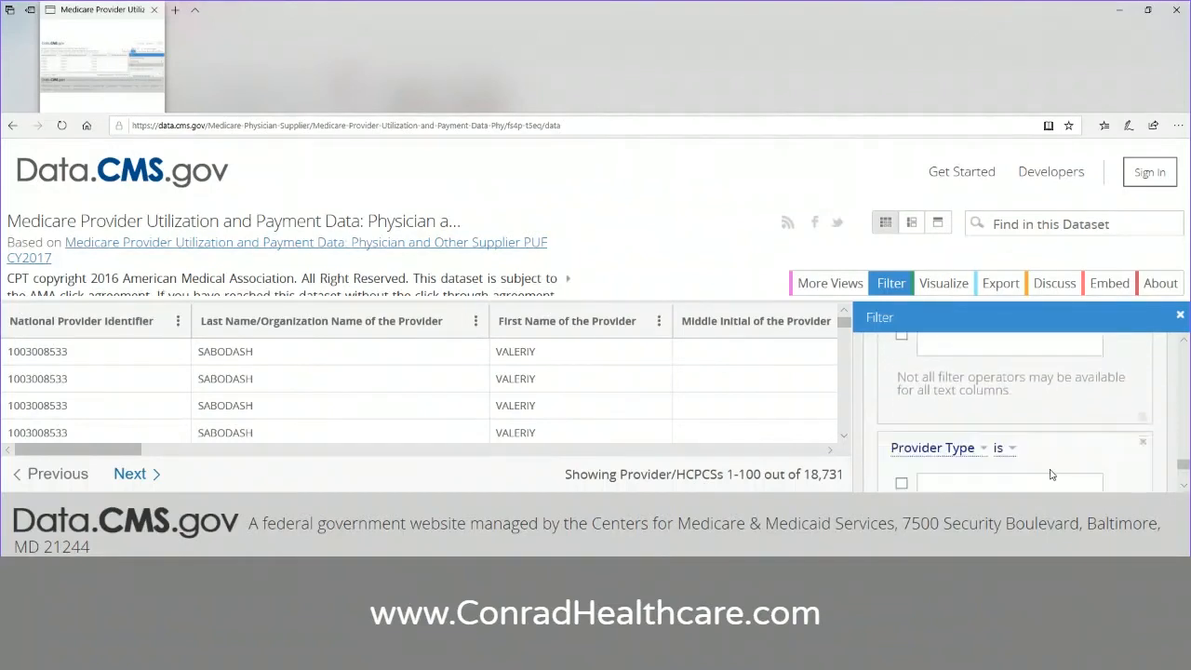
Show the suggested values for the Provider Type filter condition
click(1186, 490)
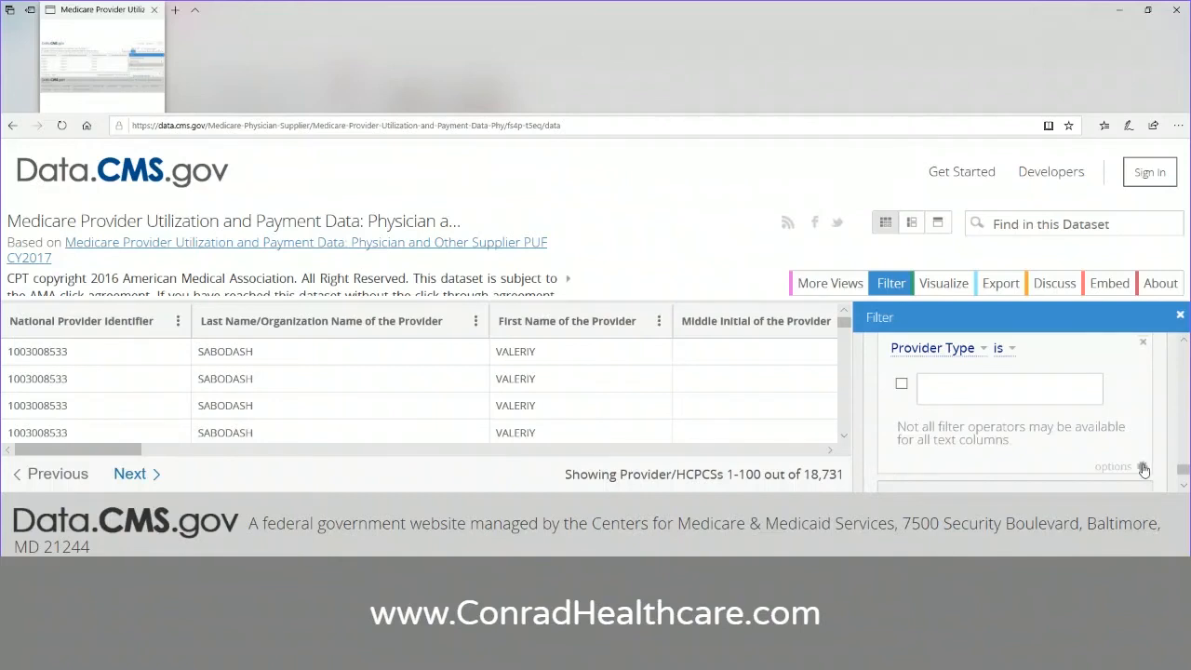
click(1144, 467)
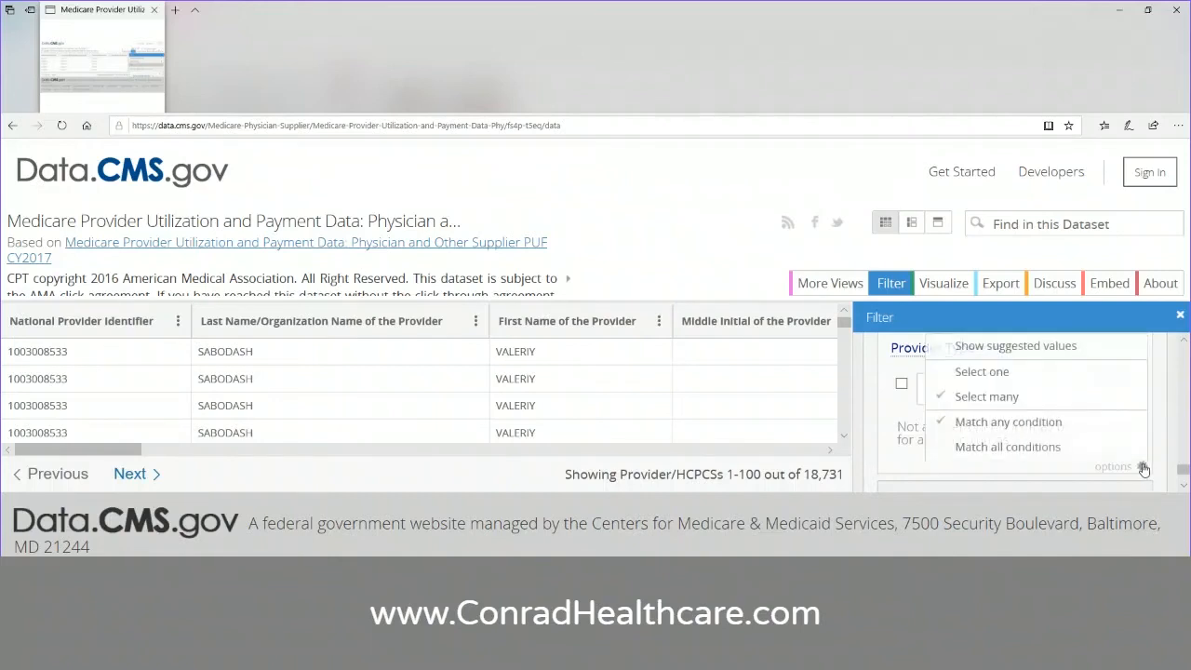
click(1051, 350)
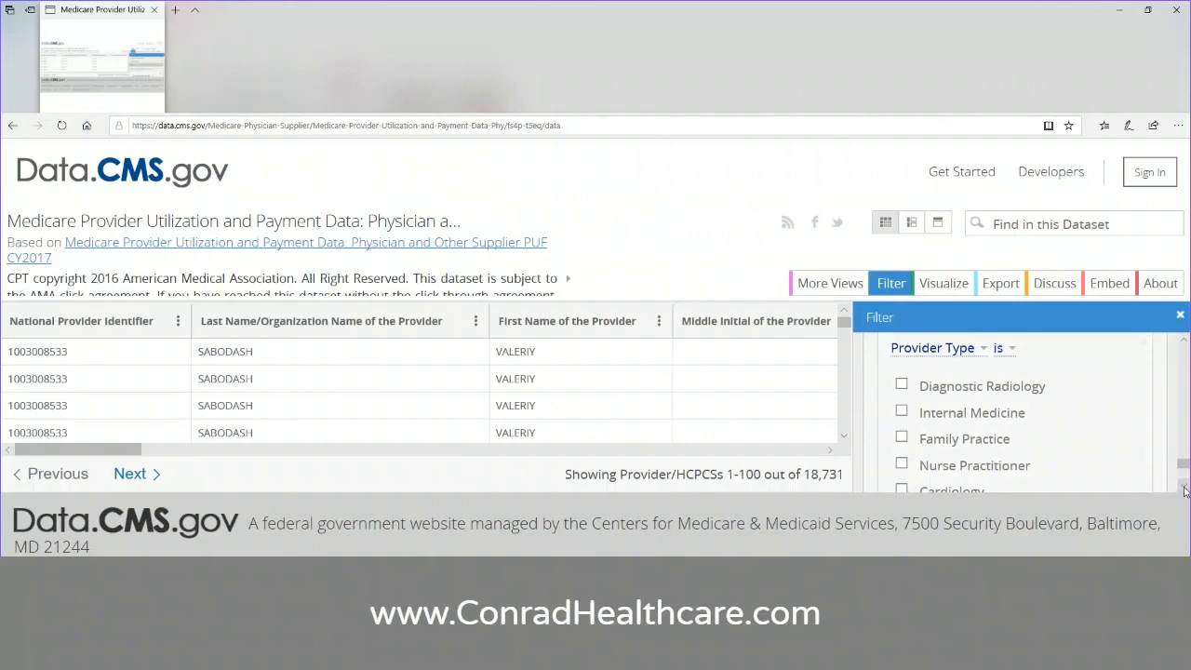
Filter the dataset to rows where Provider Type contains "ortho"
click(1185, 341)
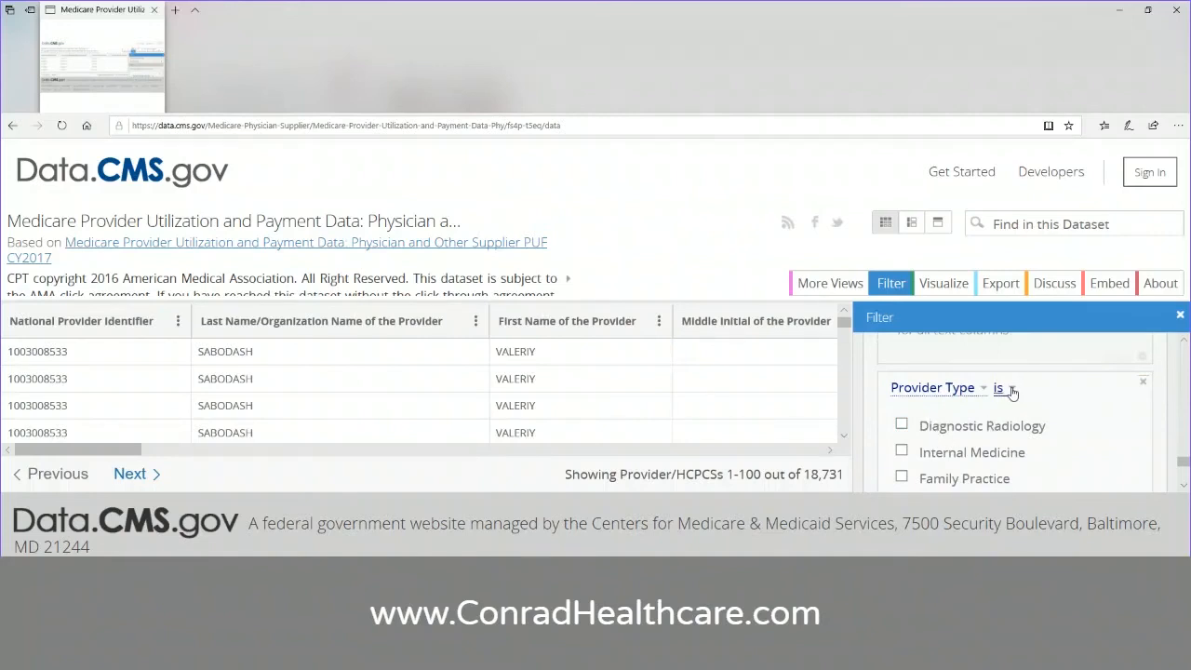
click(1012, 391)
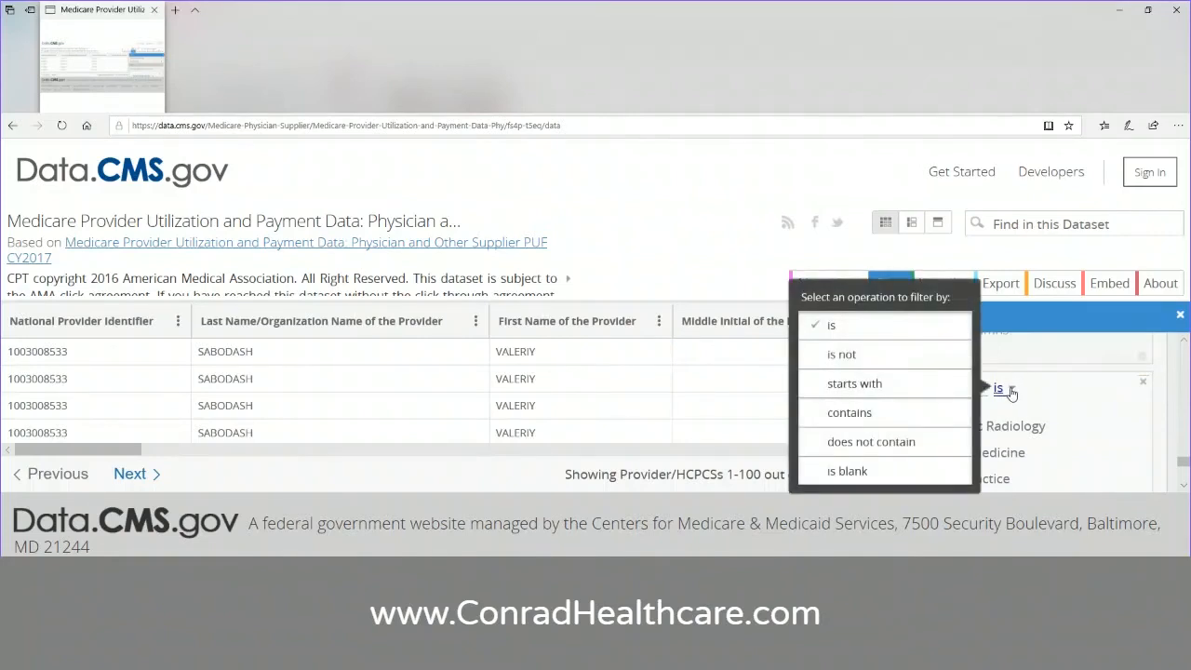
click(871, 418)
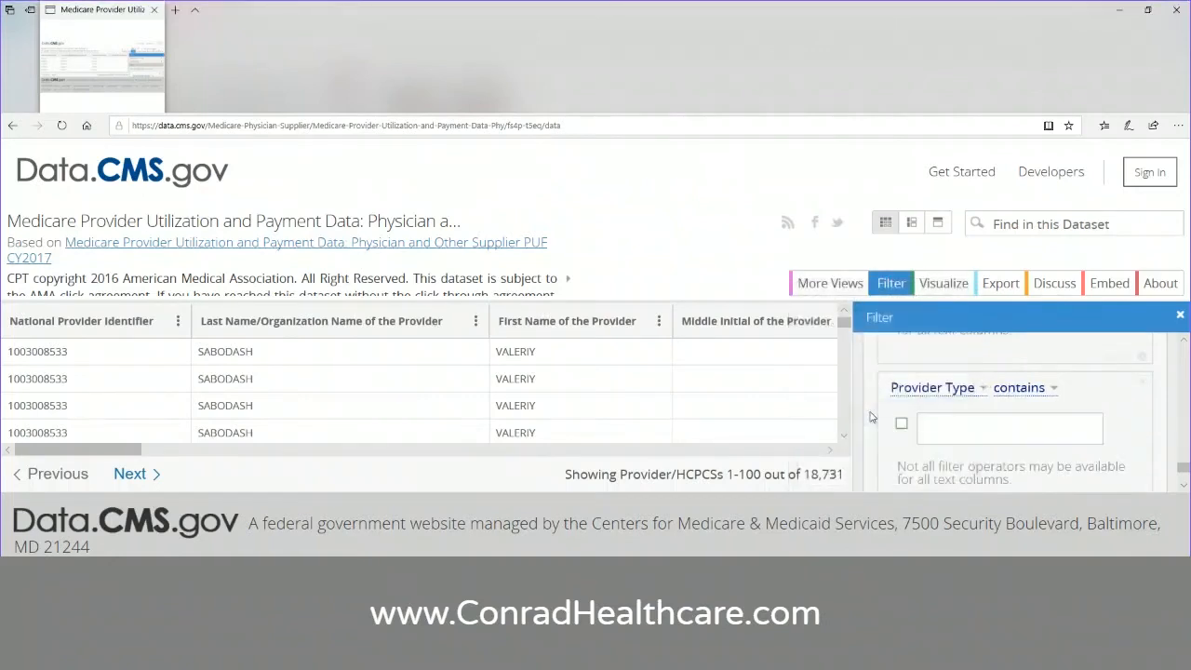
click(970, 435)
text(orthp)
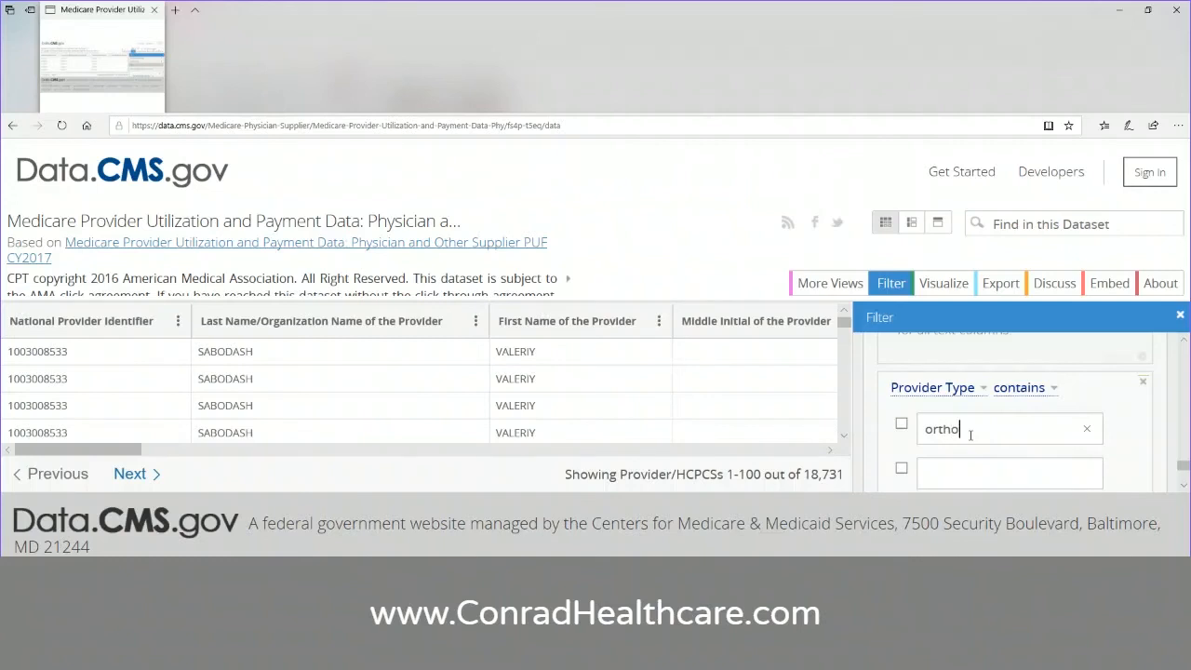
click(901, 426)
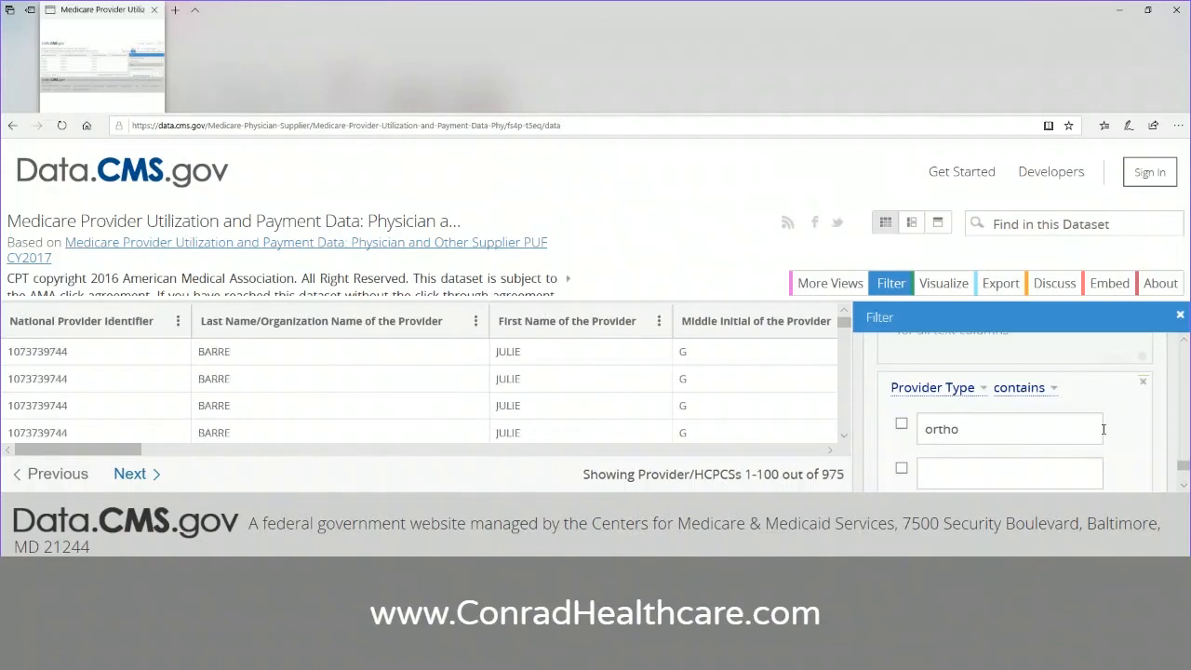
click(901, 424)
click(1185, 486)
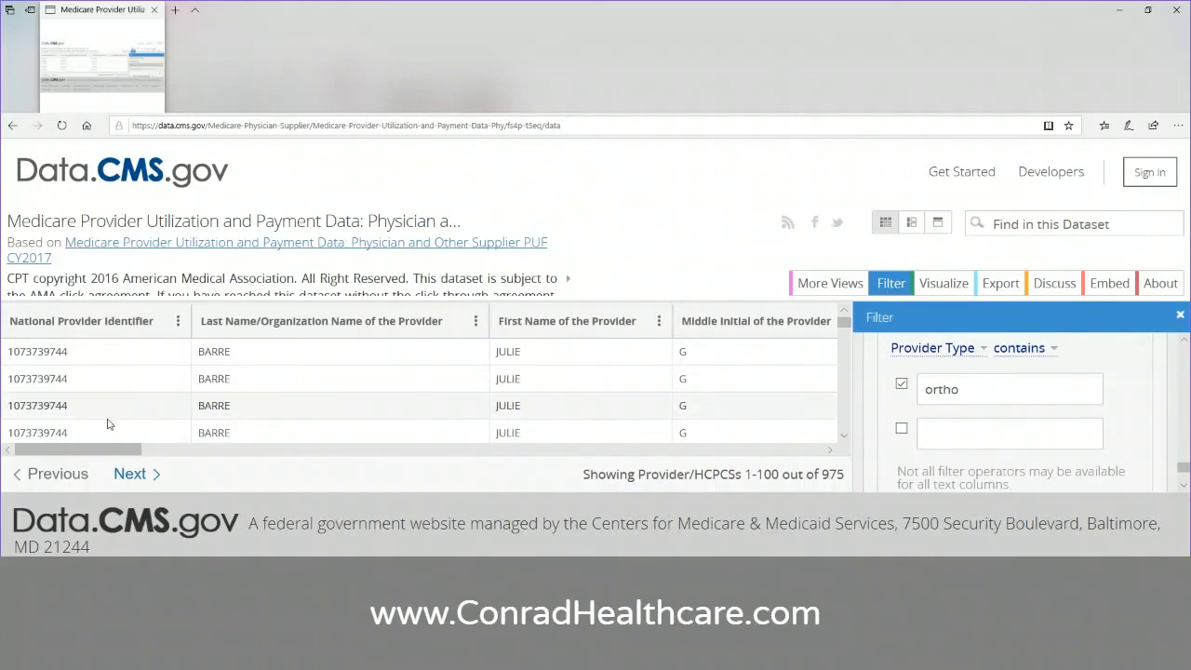
Export the filtered dataset in the CSV for Excel format and open the downloaded file in Excel
drag(102, 451, 421, 480)
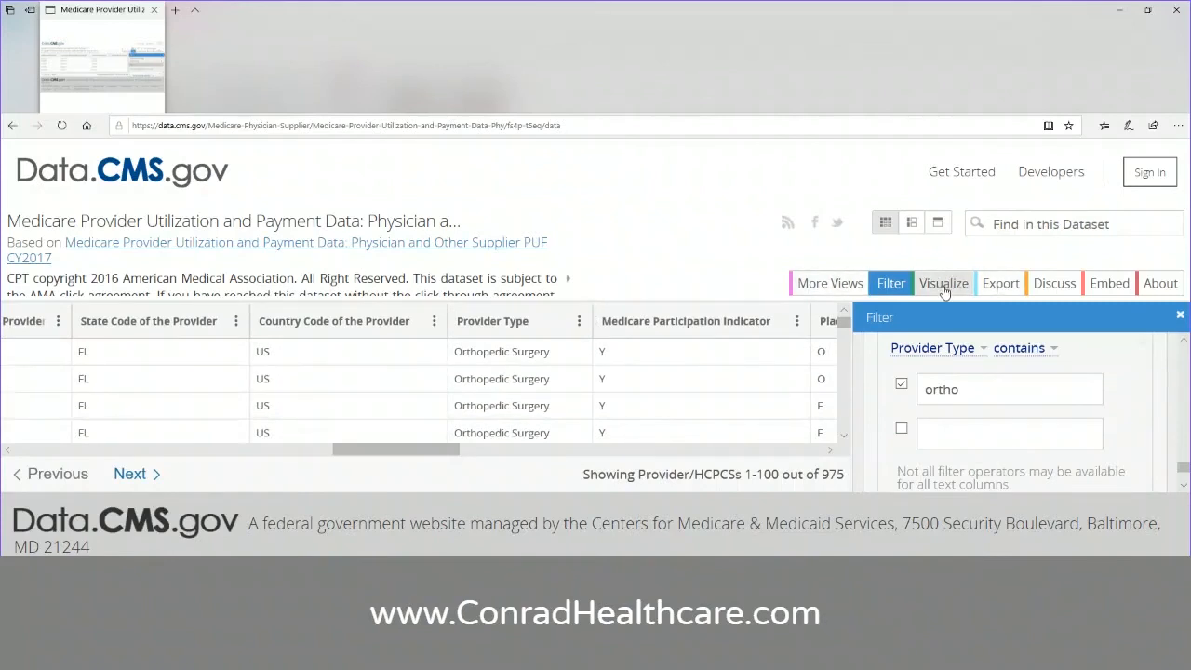
click(1005, 291)
scroll(1187, 374, down, 3)
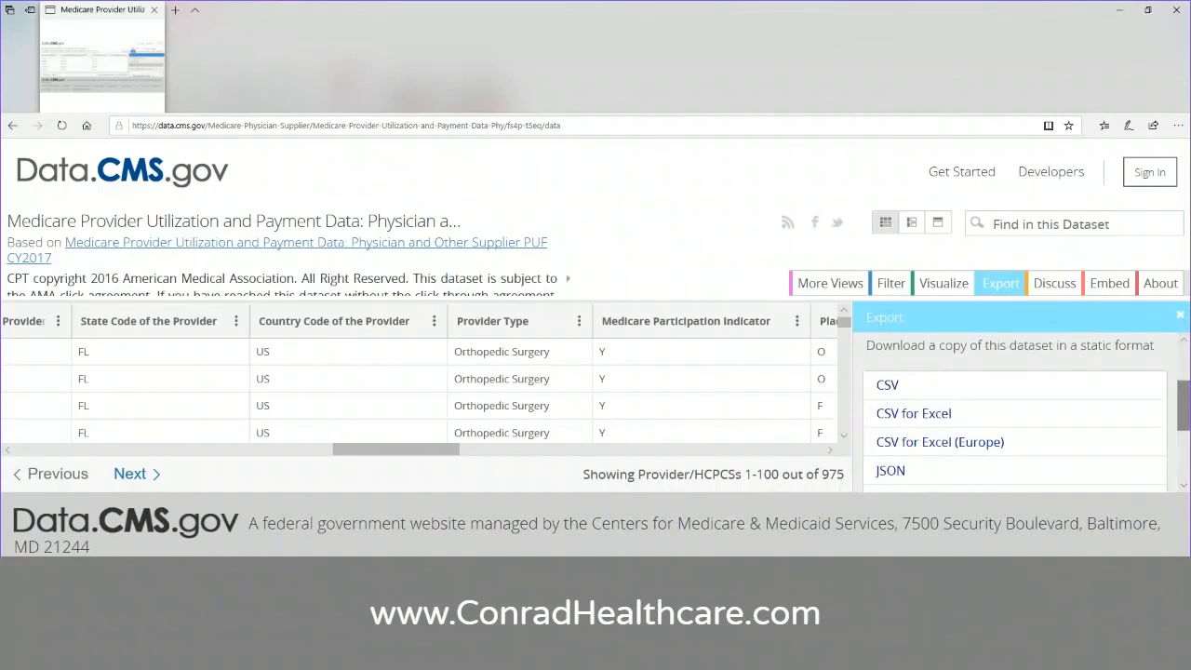
mouse_move(1187, 405)
mouse_down()
mouse_move(1187, 443)
mouse_move(1188, 404)
mouse_up()
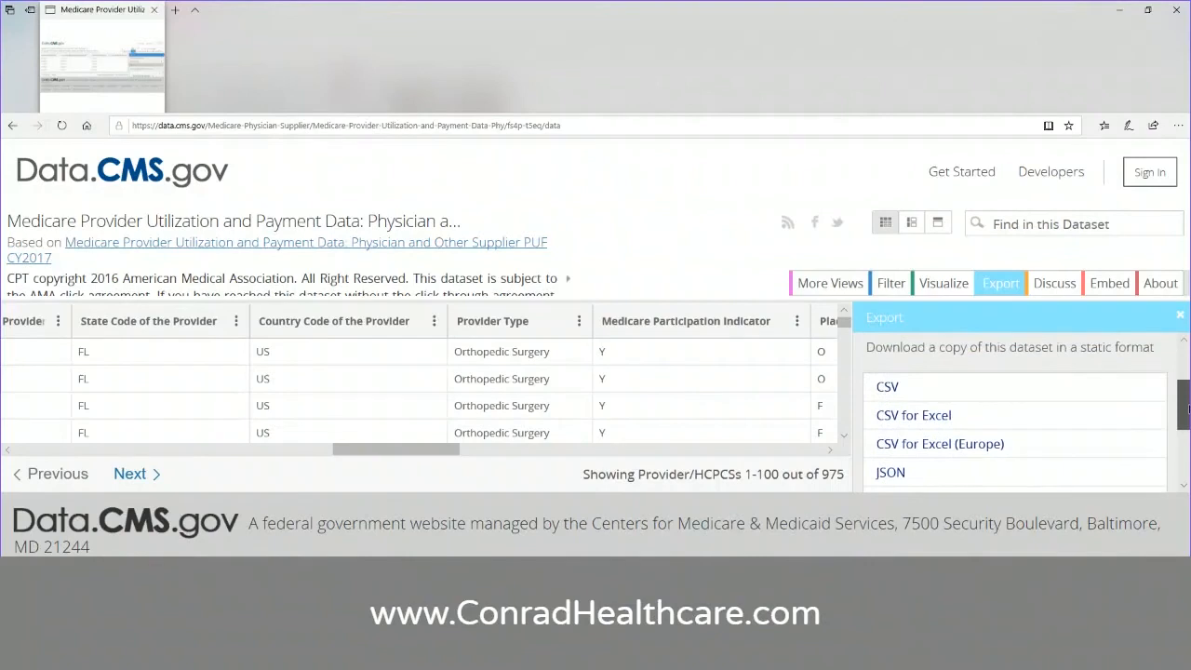
click(938, 416)
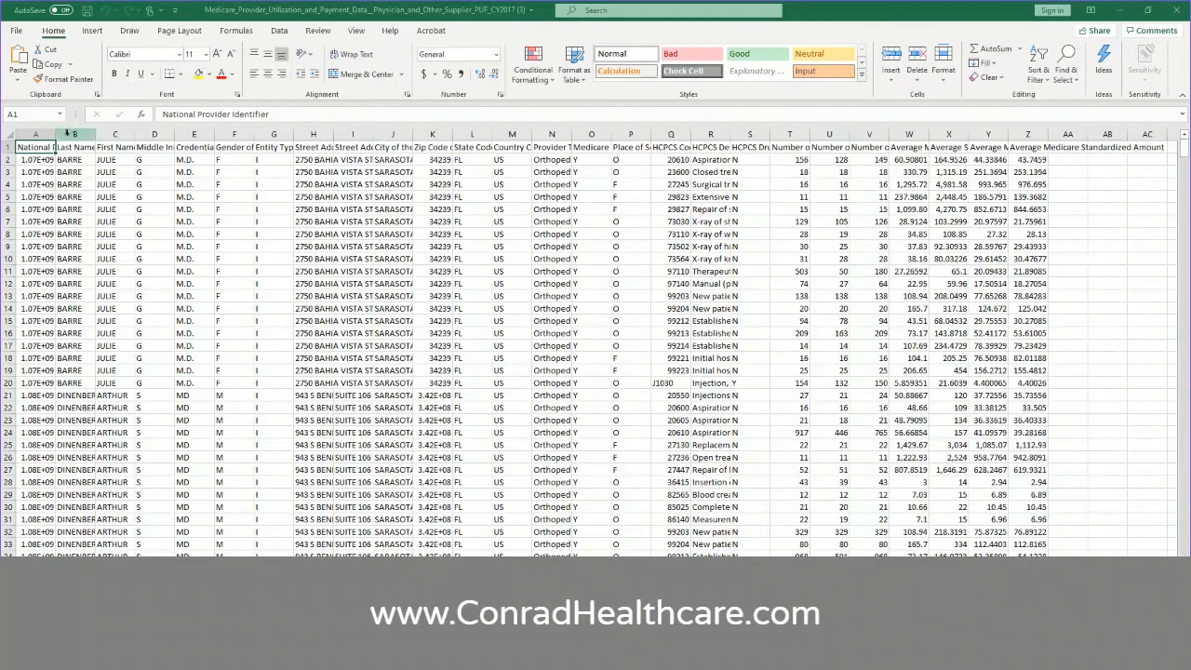
Widen the National Provider Identifier, Last Name/Organization Name and HCPCS Description columns so their contents are readable
drag(54, 135, 178, 134)
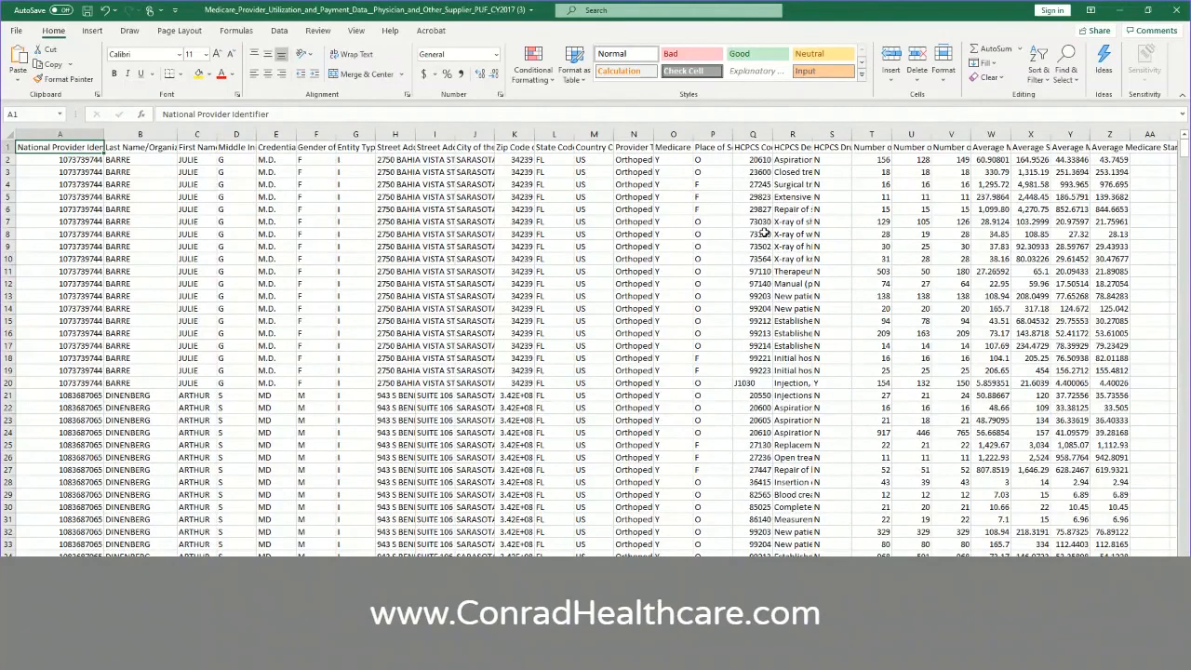
drag(812, 135, 929, 126)
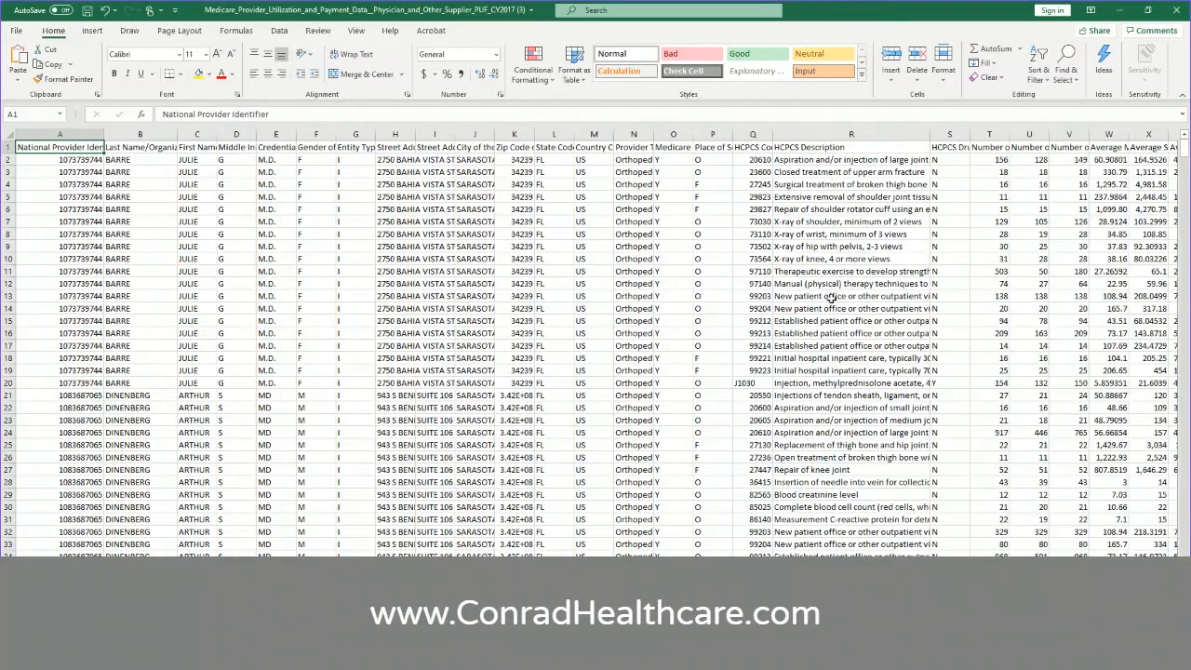